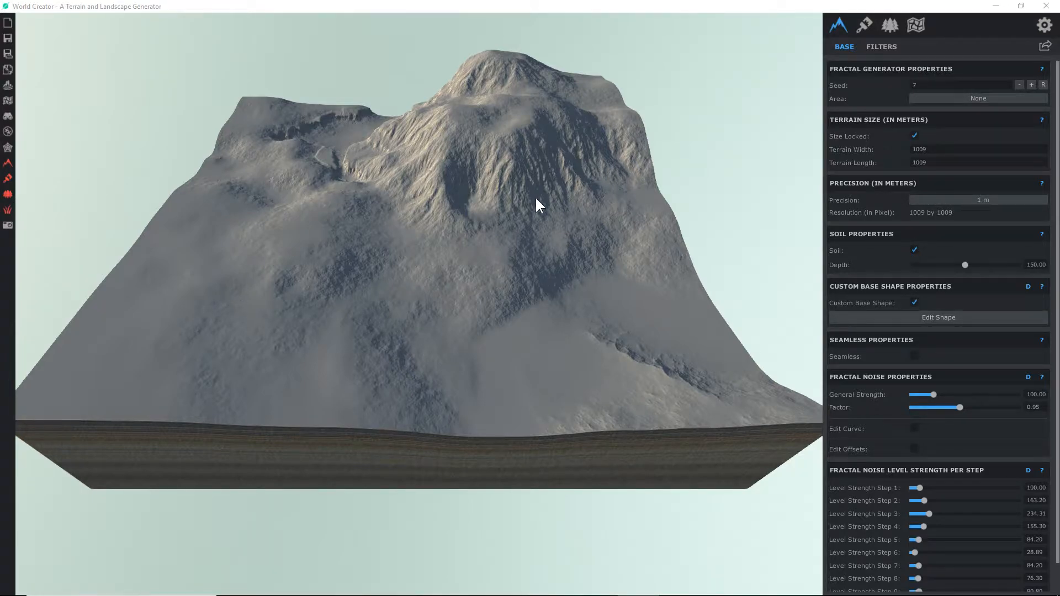
drag(422, 284, 375, 279)
scroll(381, 277, up, 2)
key(w)
right_drag(375, 279, 362, 260)
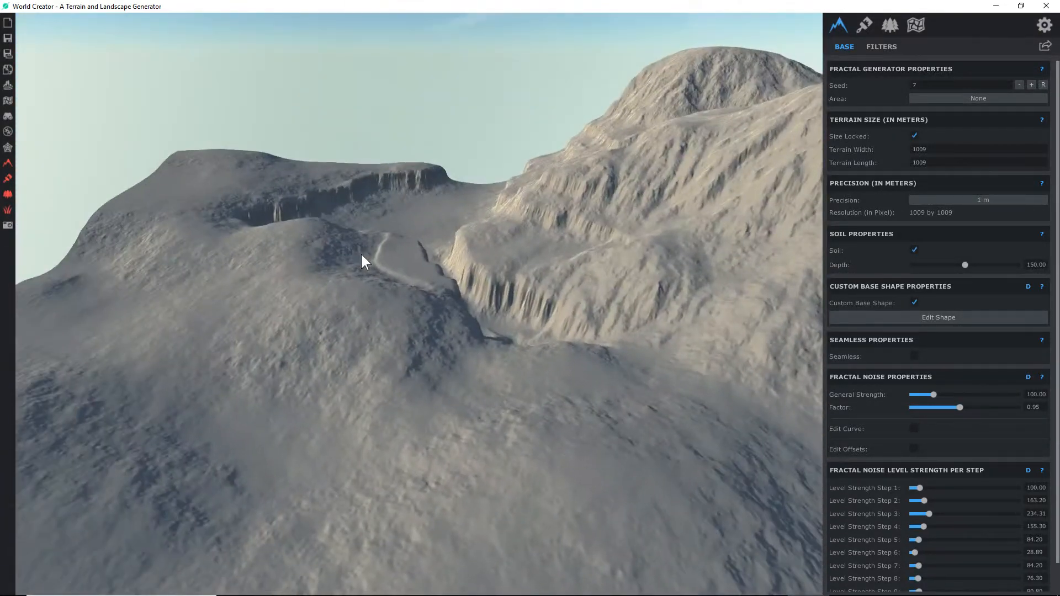
key(f)
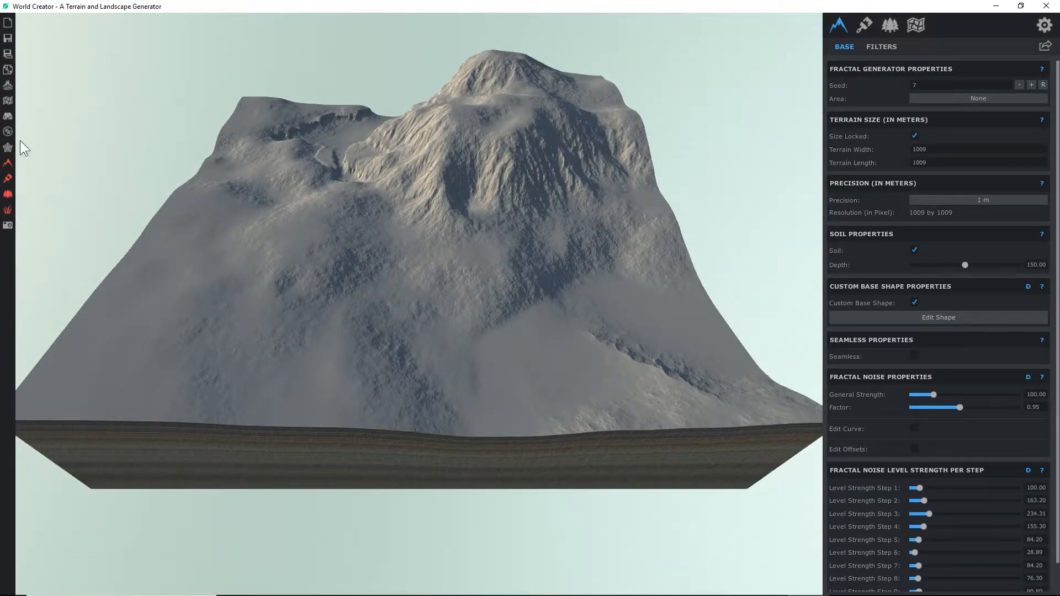
Show the terrain info overlay and note the maximum height, 202.13, in a Notepad text document
click(8, 116)
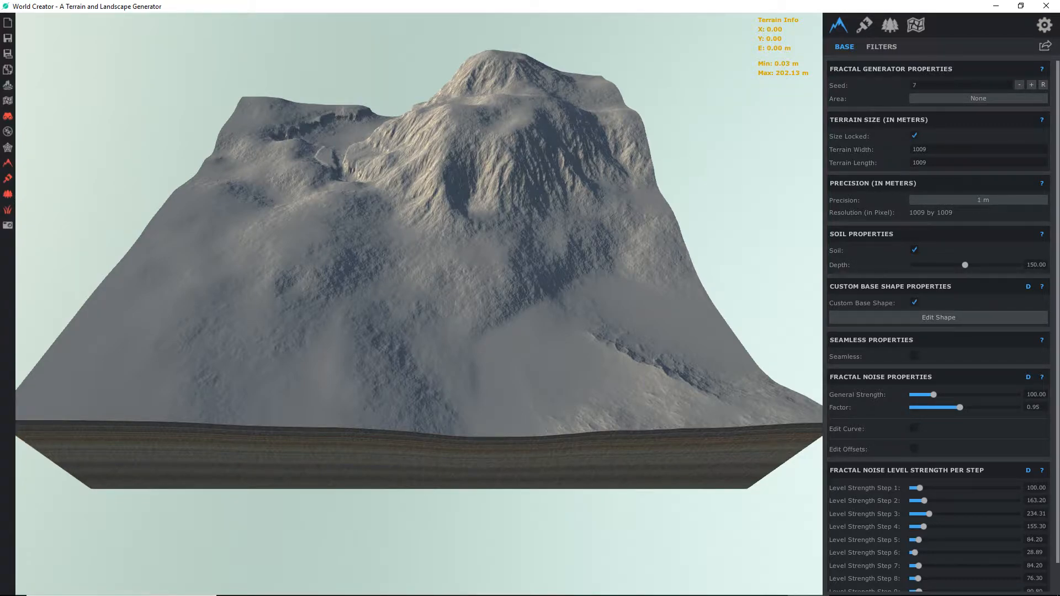
drag(596, 113, 438, 58)
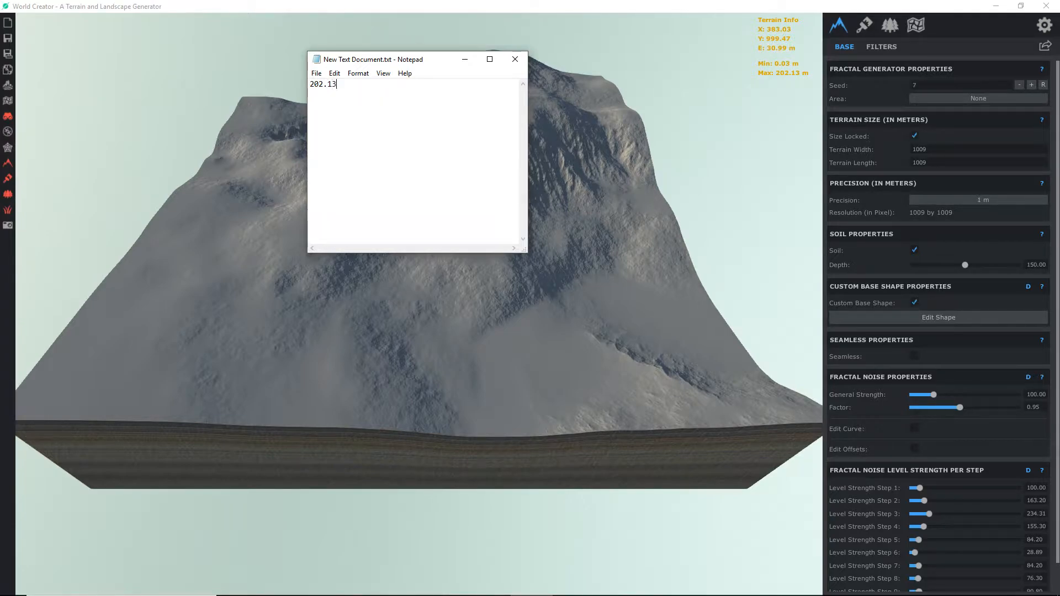
drag(427, 65, 1059, 69)
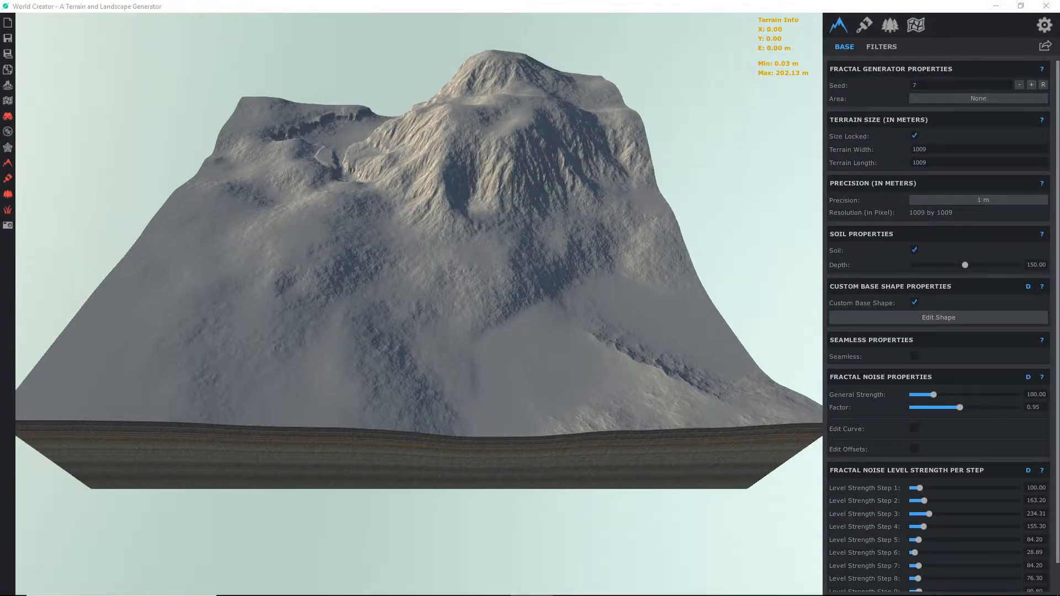
Open the terrain export settings and choose Terrain Elevation Data in RAW format with Best Fit normalization
click(1045, 46)
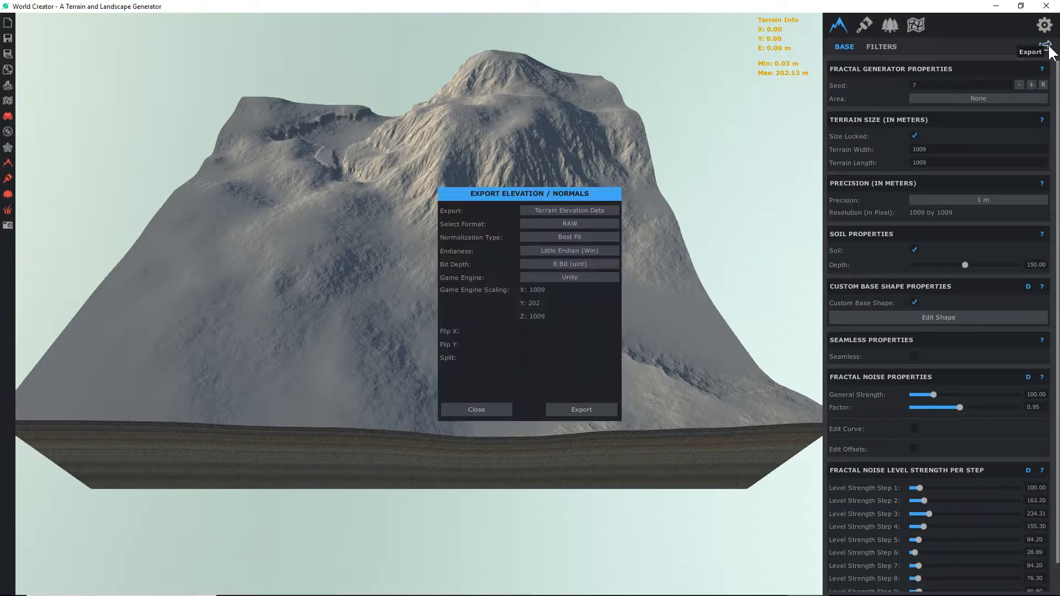
click(557, 211)
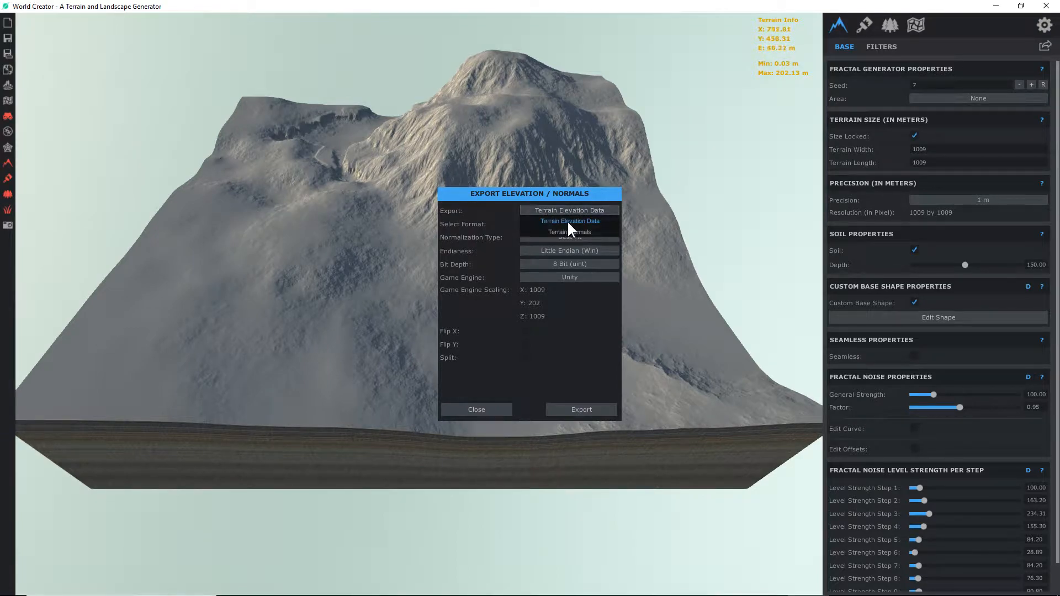
click(567, 222)
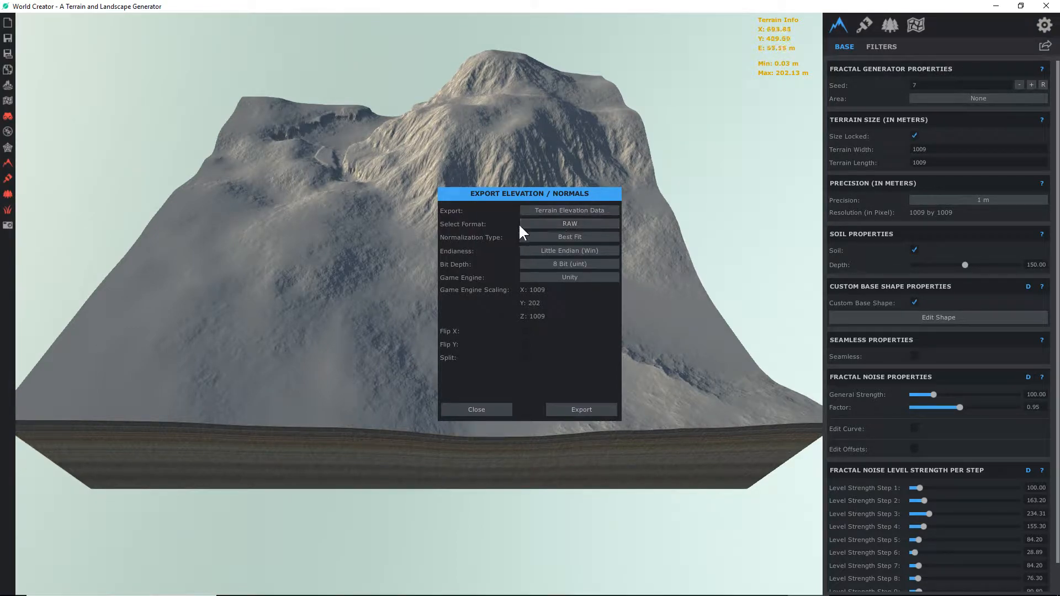
click(581, 224)
click(576, 232)
click(574, 237)
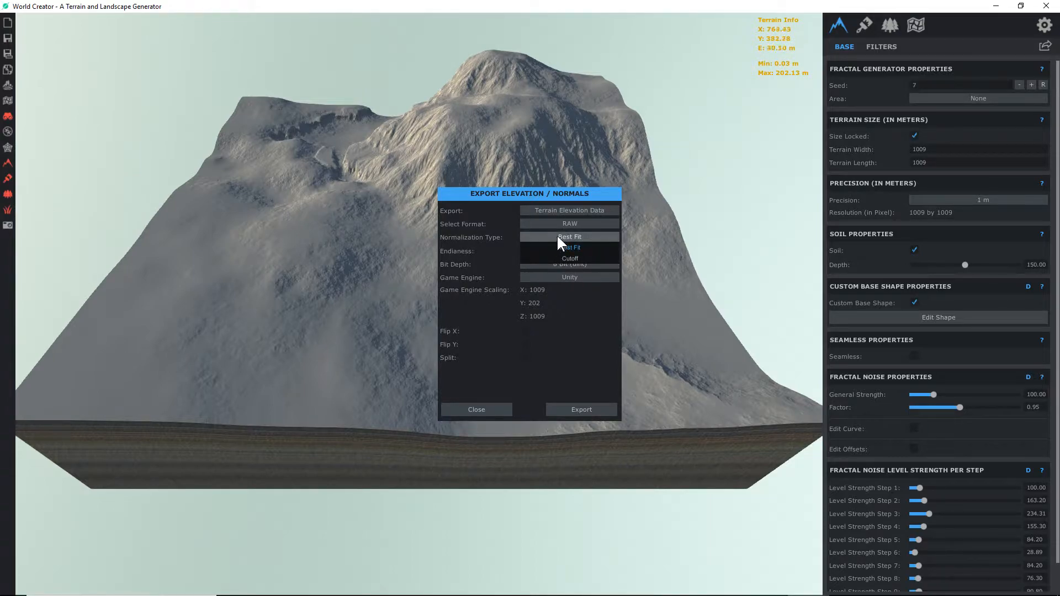
click(556, 234)
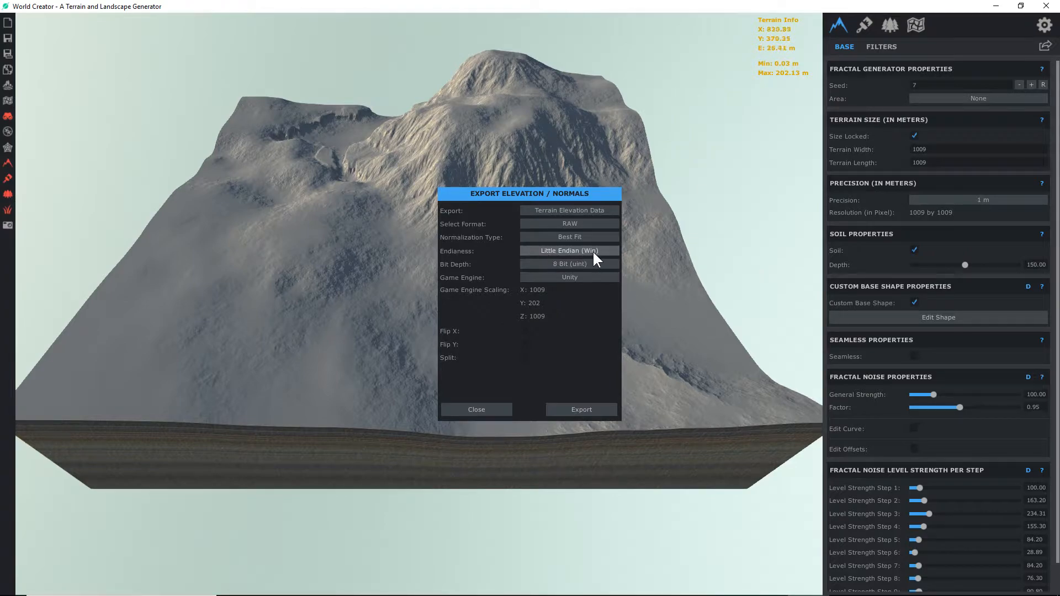
Set the export to Little Endian (Win) byte order and 16 Bit (uint) depth, with Unreal as the game engine
click(568, 251)
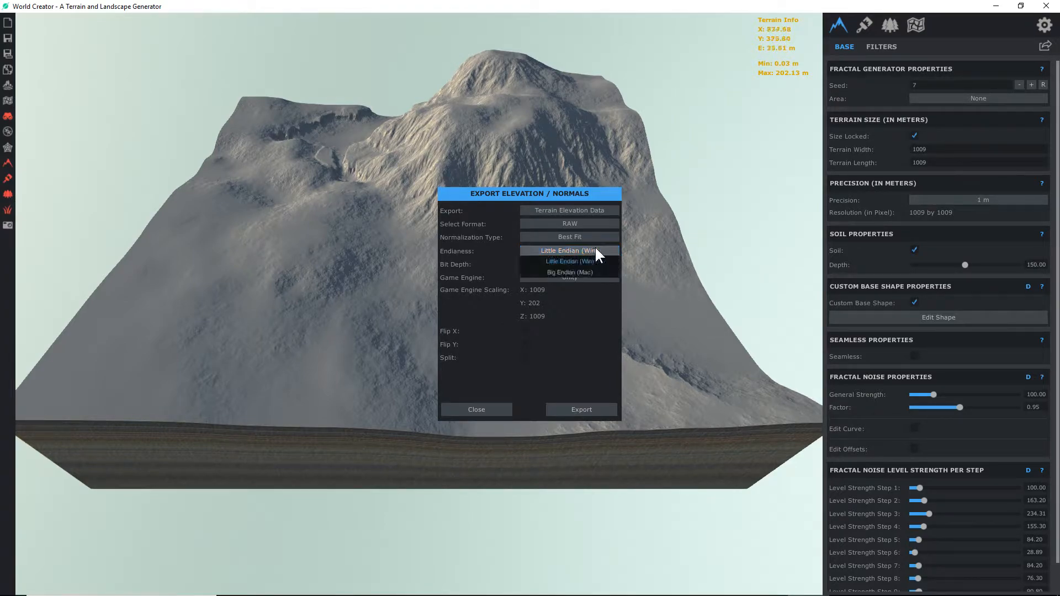
click(572, 257)
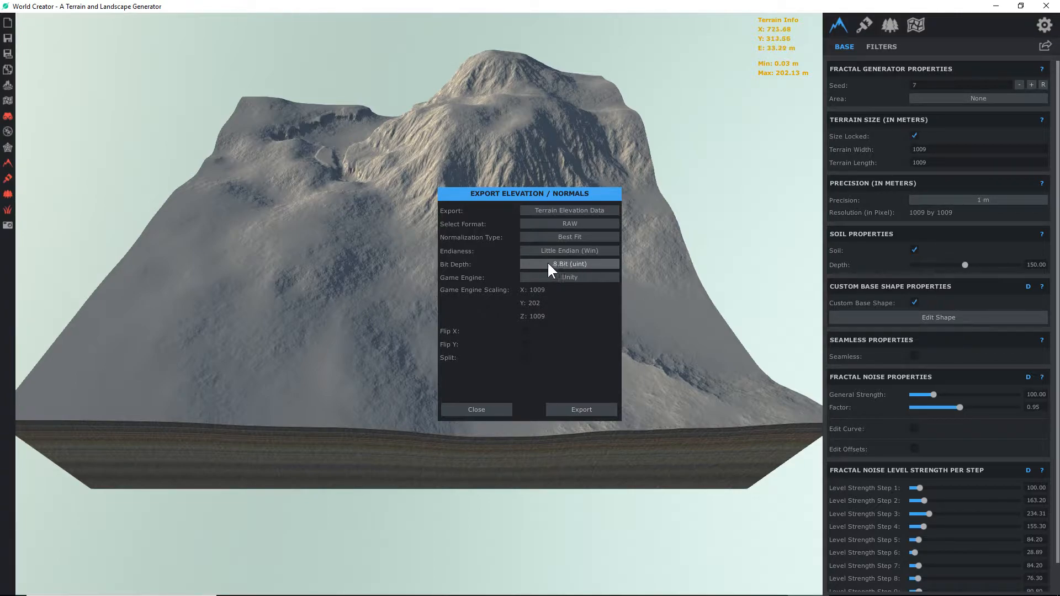
click(584, 262)
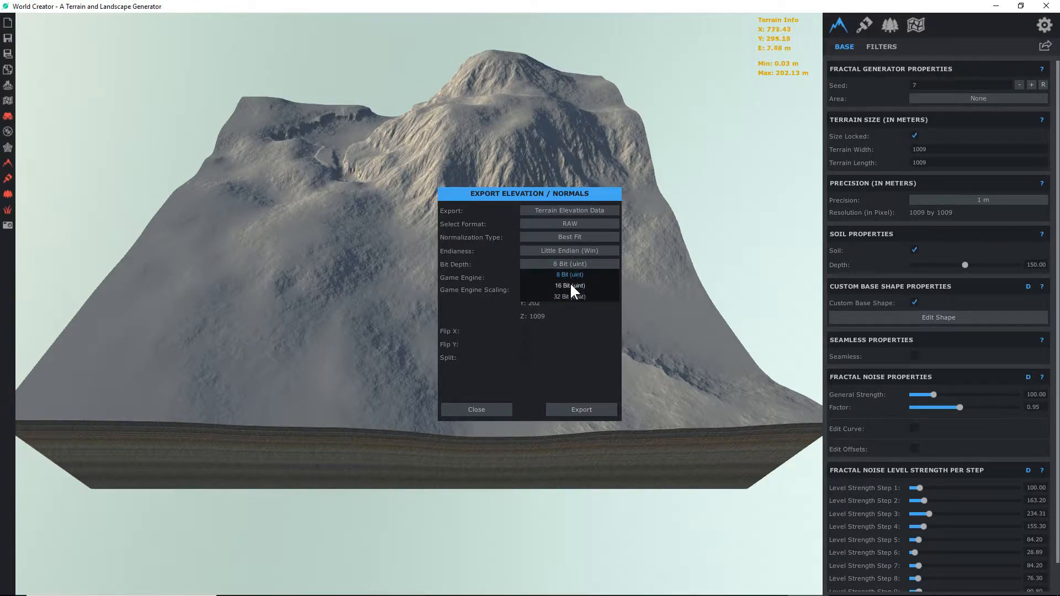
click(571, 286)
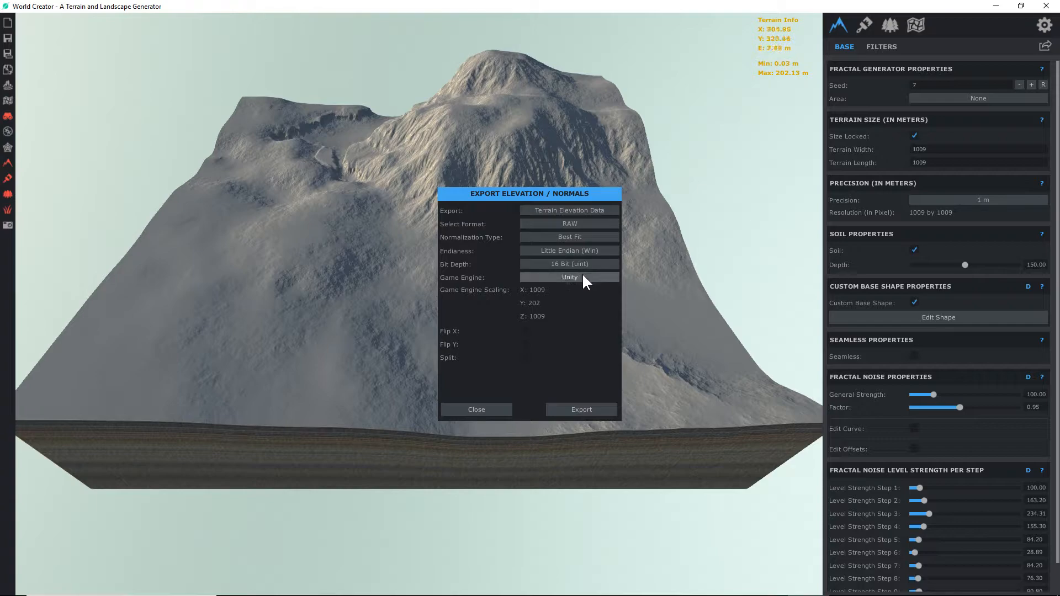
click(581, 274)
click(571, 296)
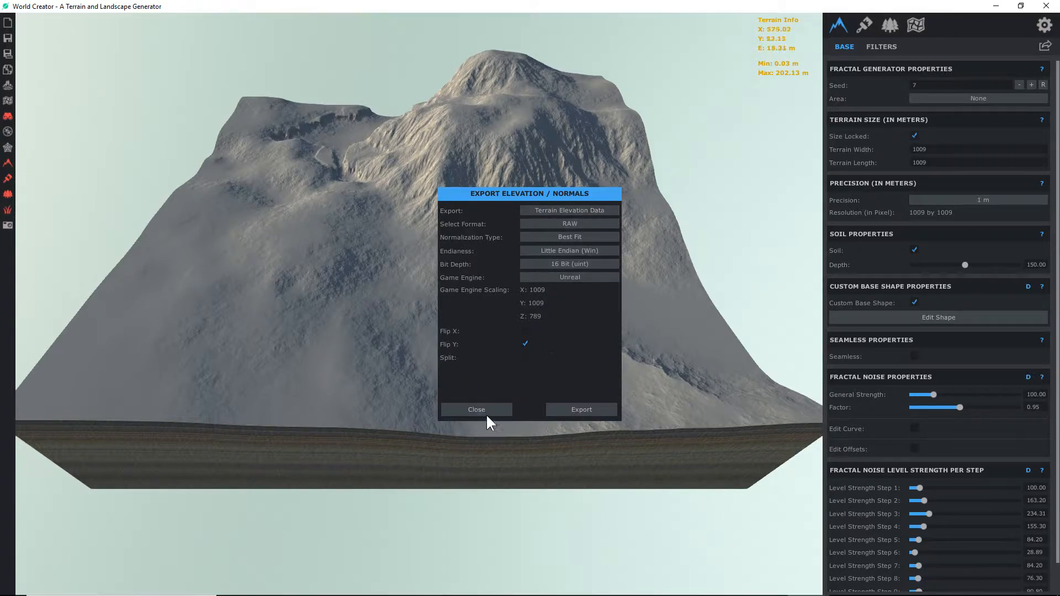
Export the elevation data as heightmap.raw into a new folder named Temp01 on the Desktop
click(580, 409)
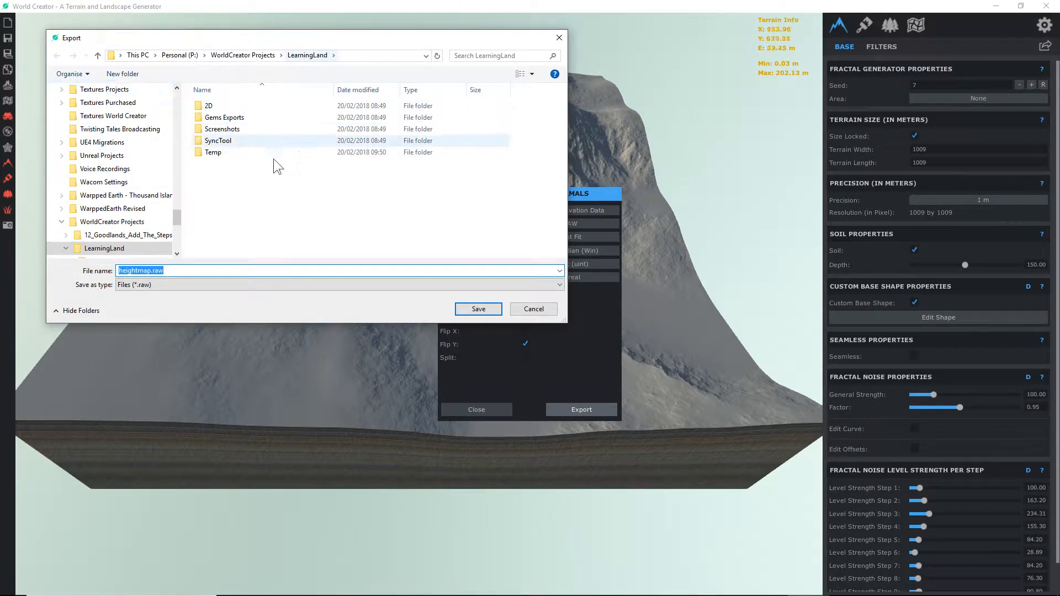
double_click(201, 154)
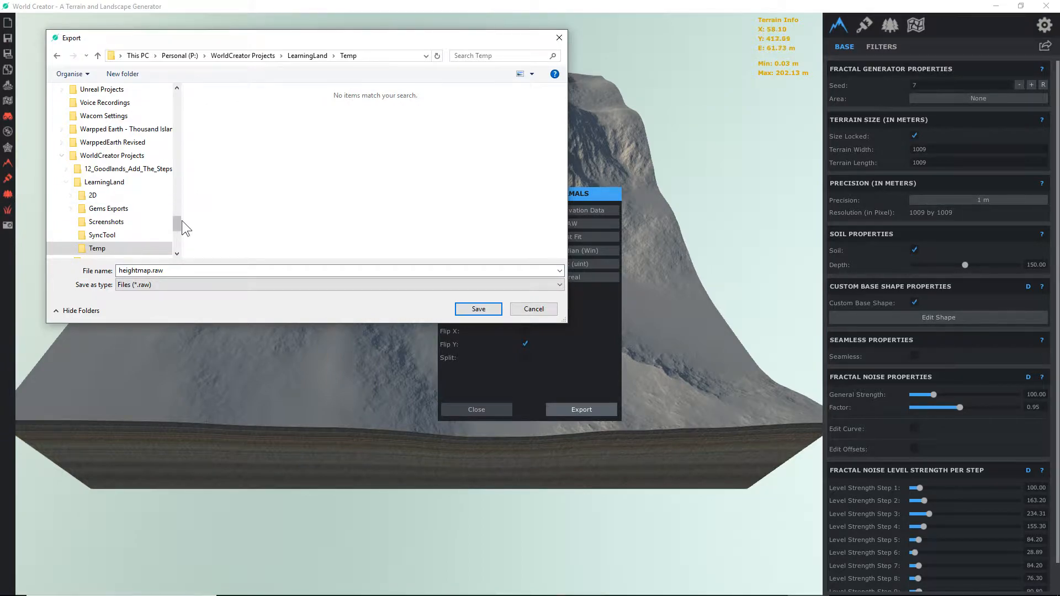
drag(177, 230, 157, 98)
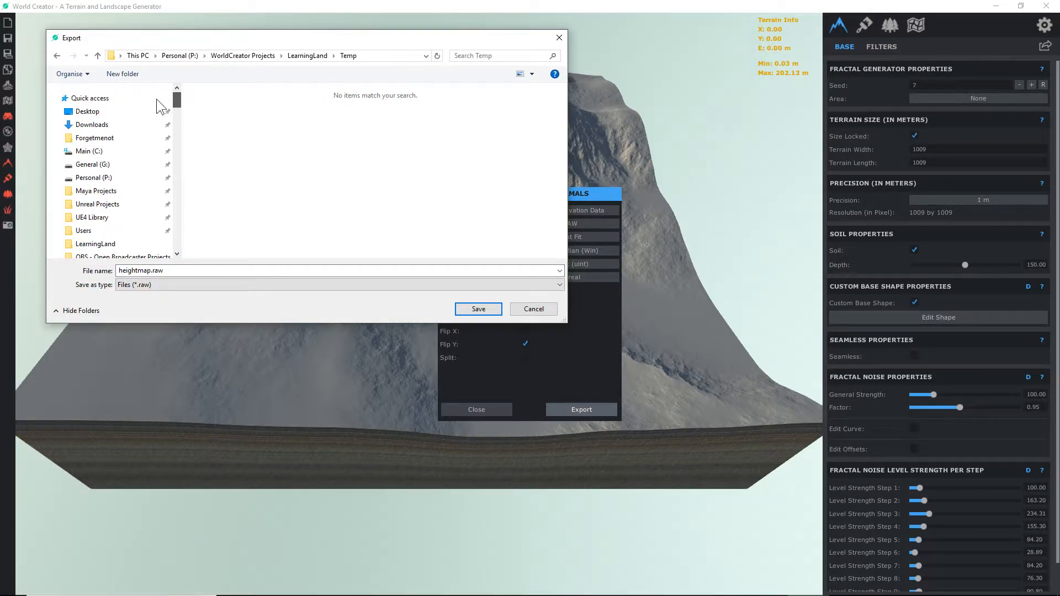
click(85, 113)
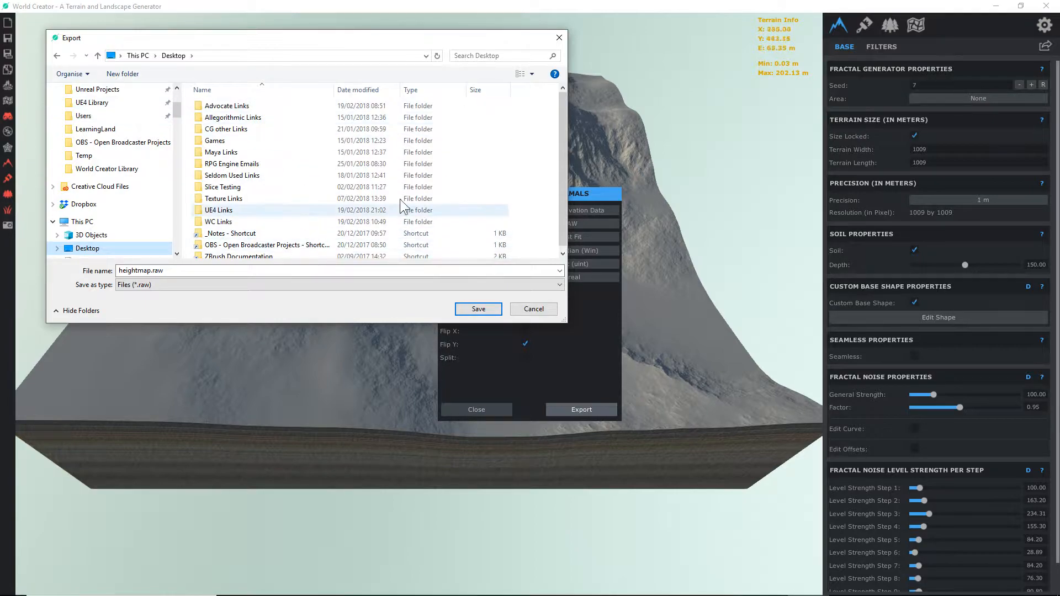
right_click(188, 186)
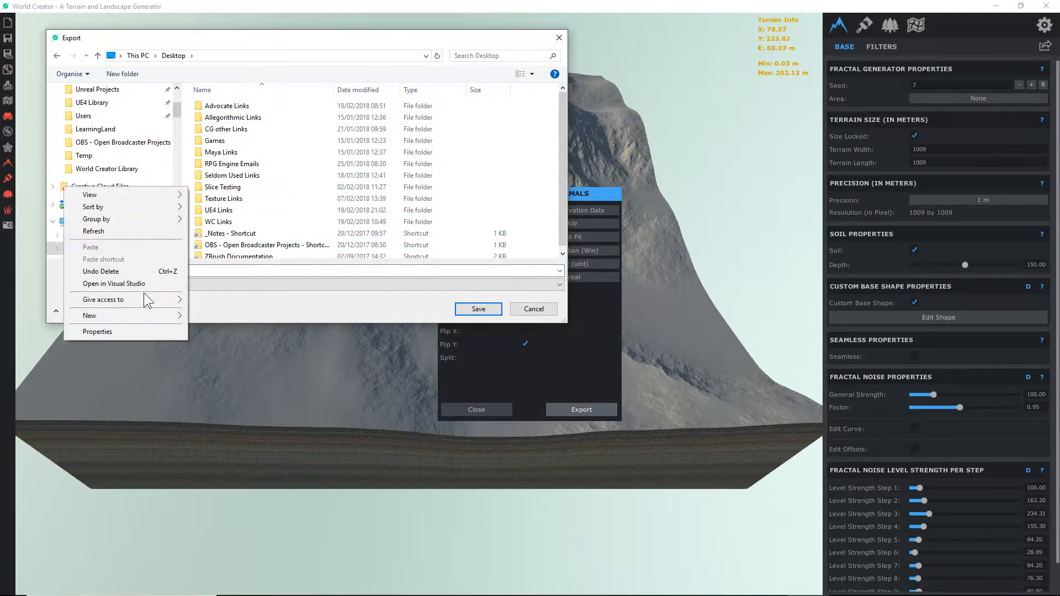
mouse_move(119, 317)
click(231, 319)
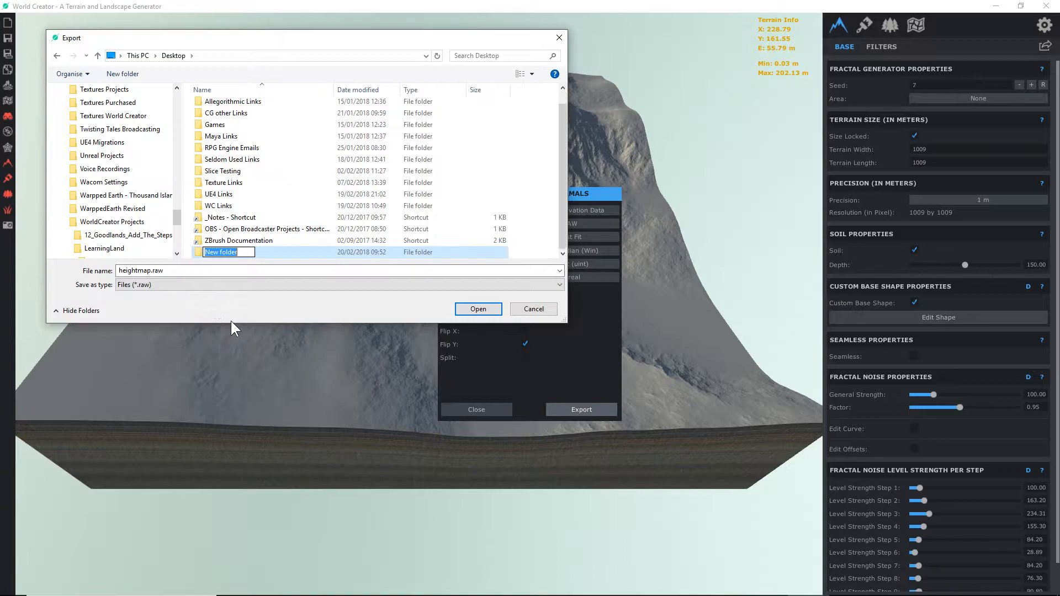
text(Temp01)
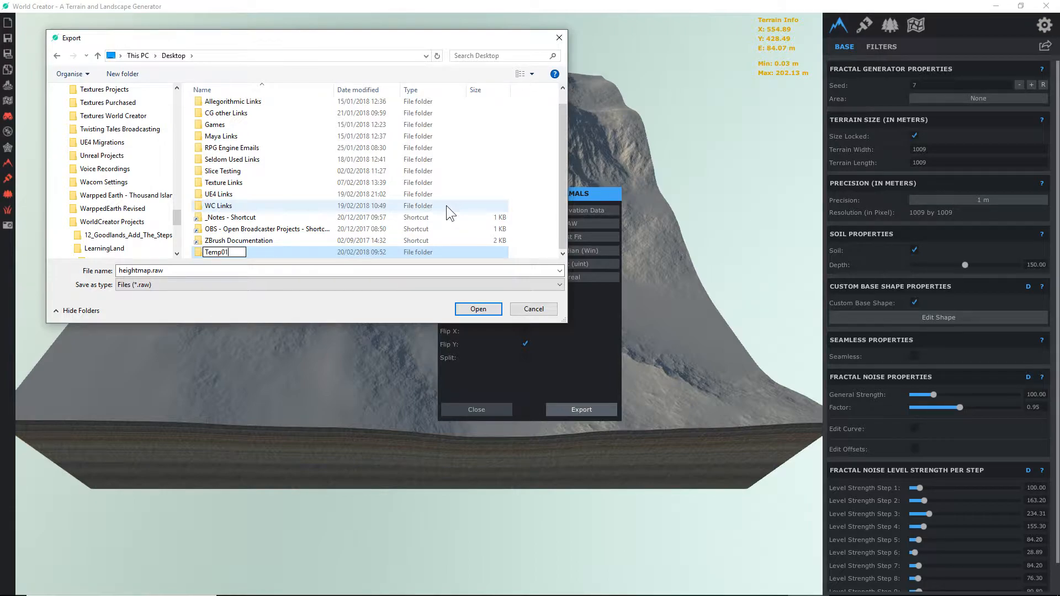
click(265, 252)
double_click(207, 253)
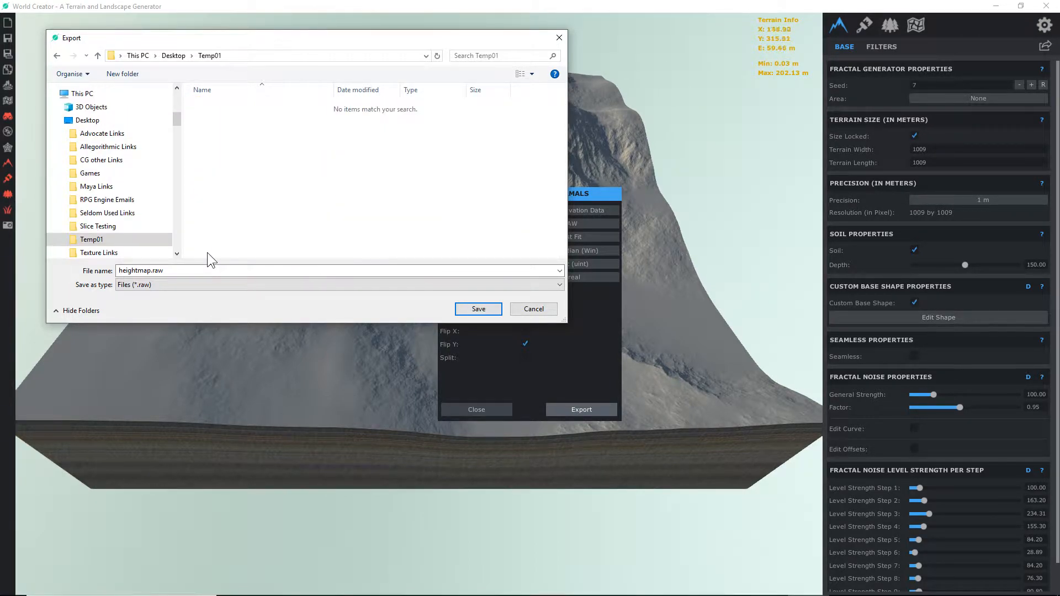
click(479, 309)
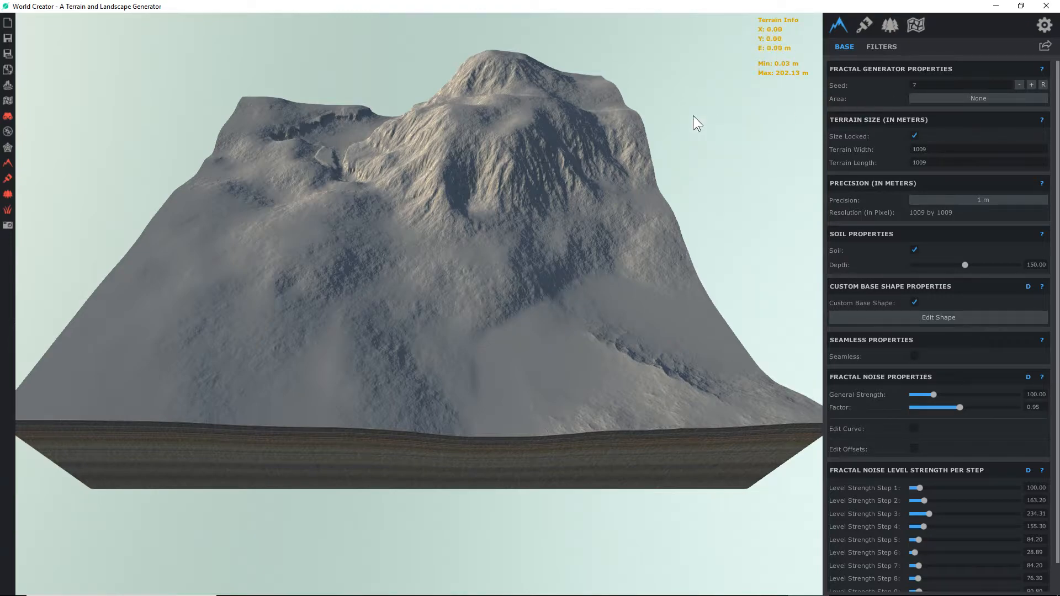
Switch to Unreal Editor and create a new level from the Default template, discarding unsaved changes to ThirdPersonExampleMap
mouse_move(249, 595)
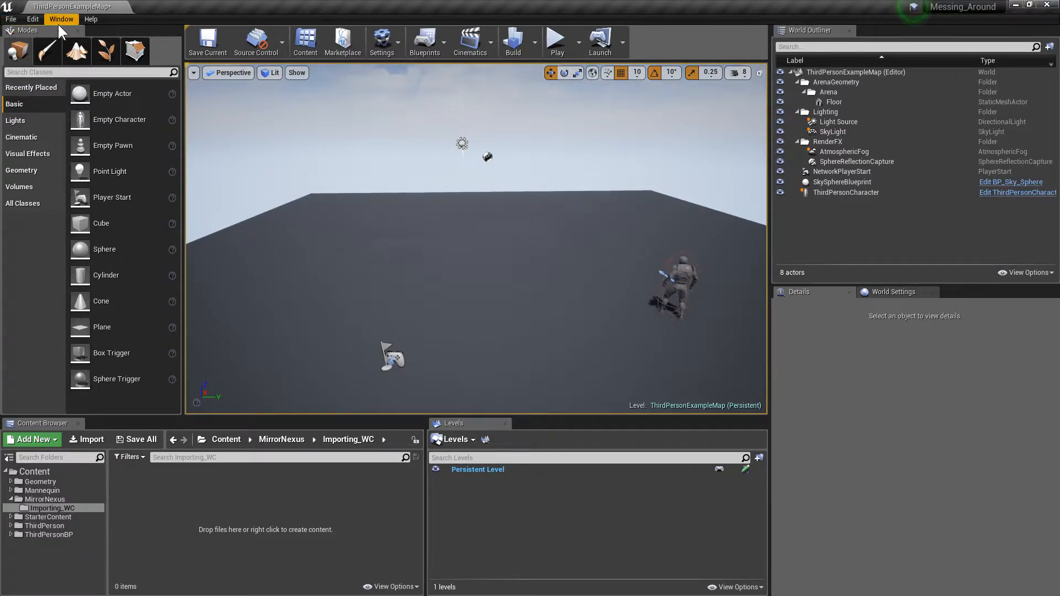
click(10, 20)
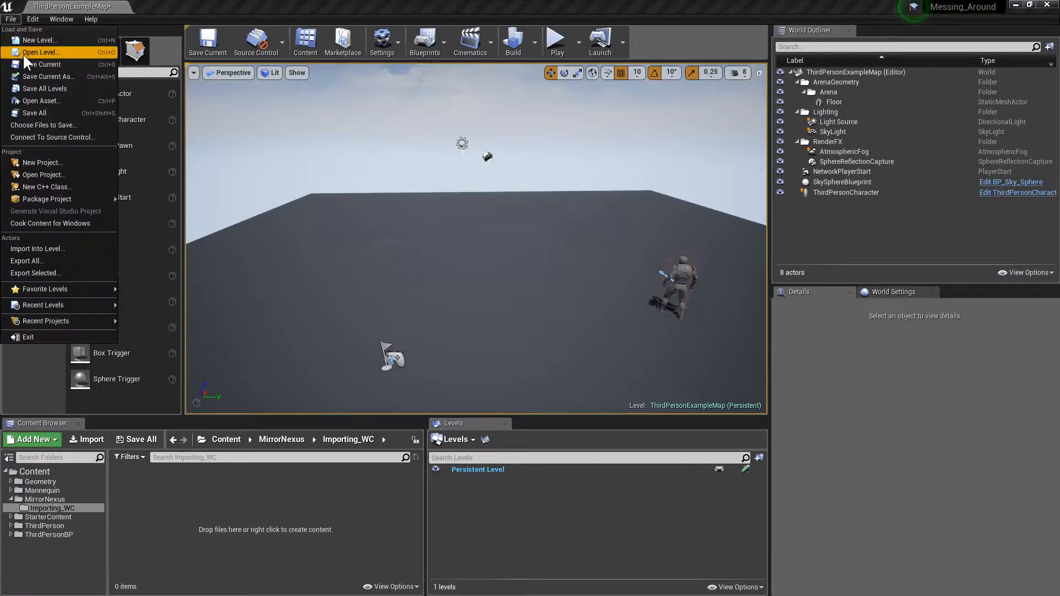
click(60, 40)
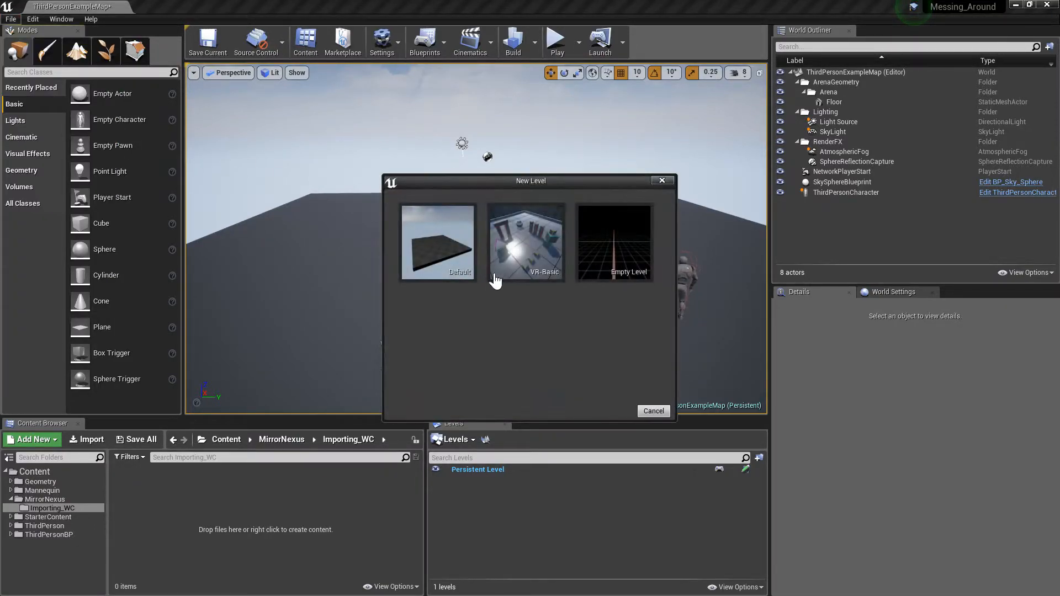
click(466, 271)
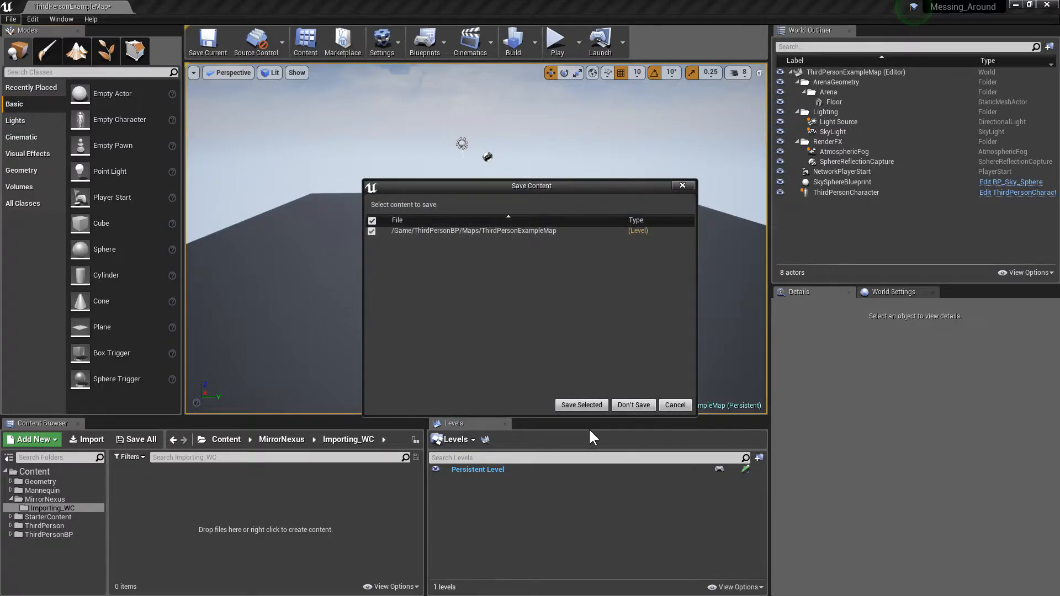
click(632, 405)
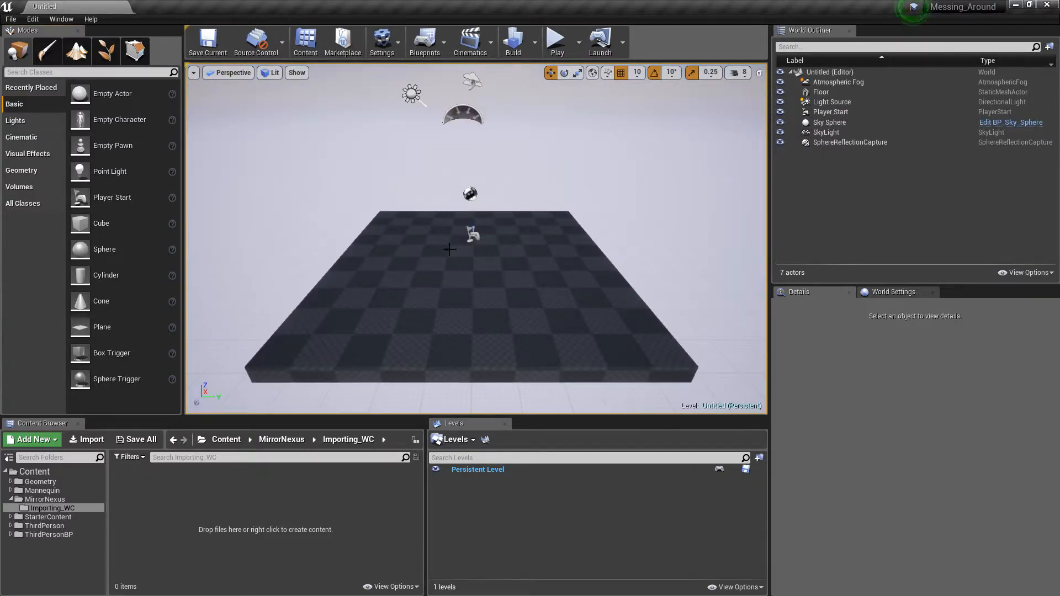
Switch to Landscape mode and set the new landscape to be imported from a file
right_drag(428, 190, 436, 199)
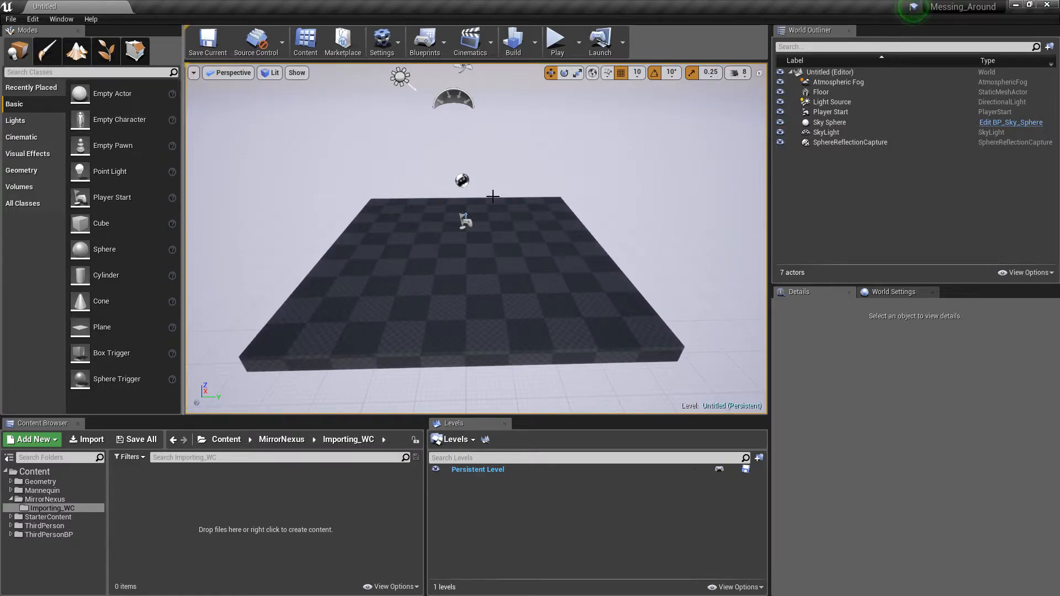
click(77, 53)
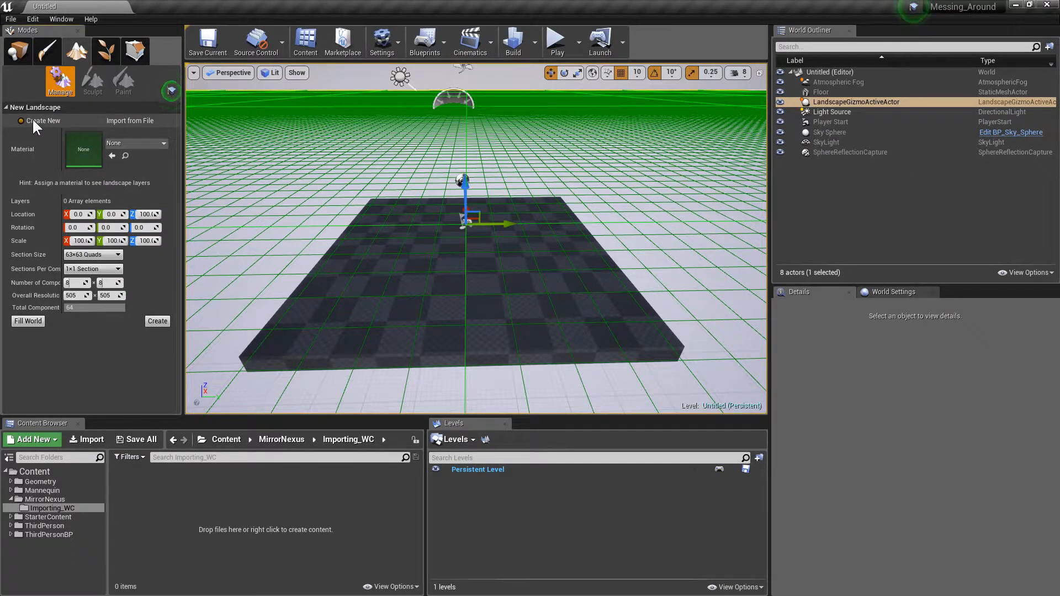
click(134, 121)
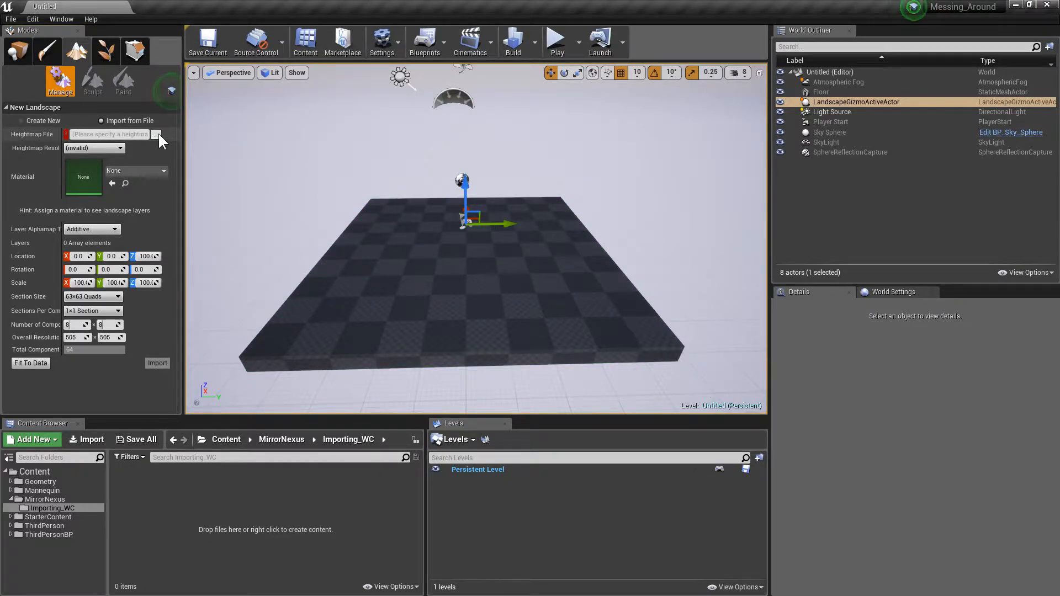
Load heightmap.raw from the Temp01 folder on the Desktop as the heightmap file and inspect the landscape's wireframe preview
click(157, 134)
drag(144, 209, 151, 65)
click(46, 82)
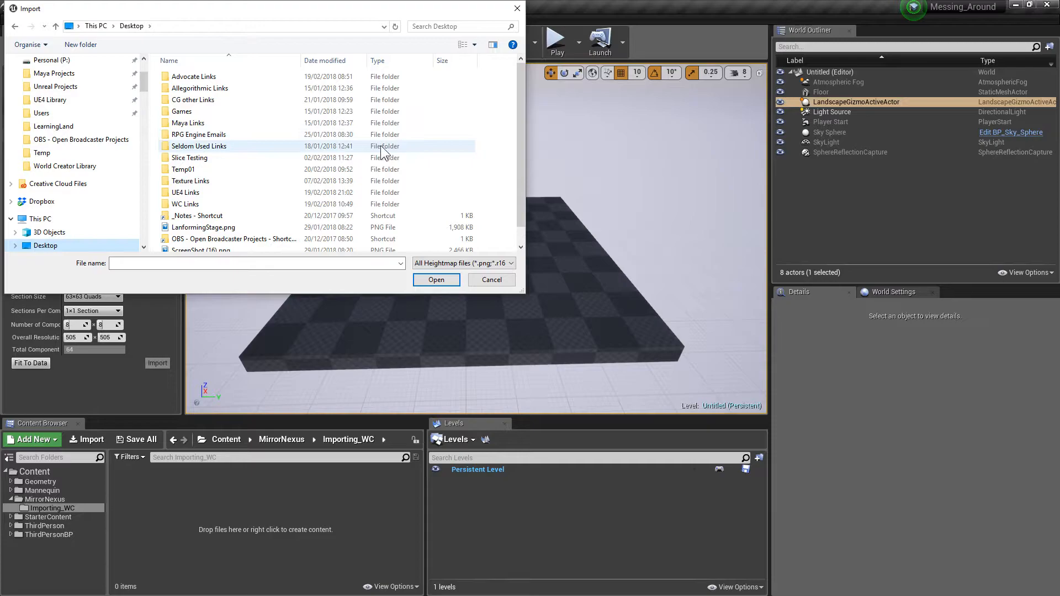
double_click(191, 168)
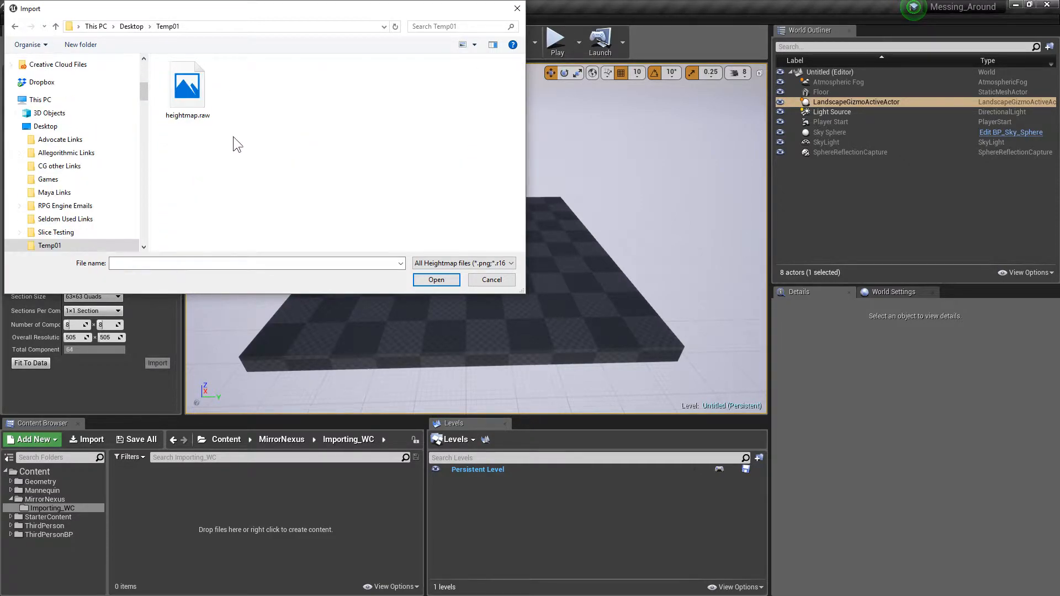
click(187, 91)
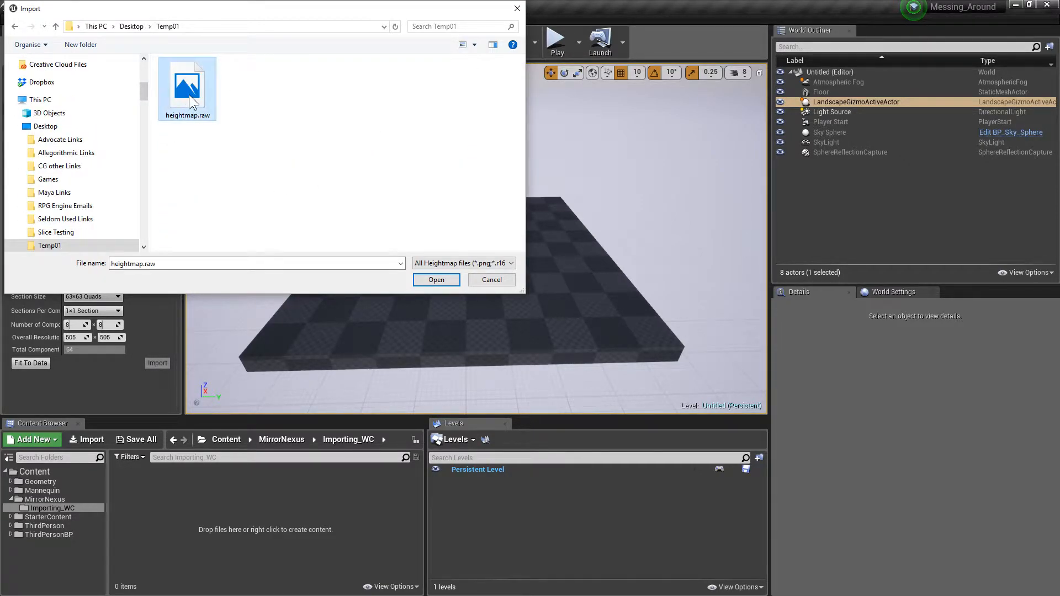
click(435, 280)
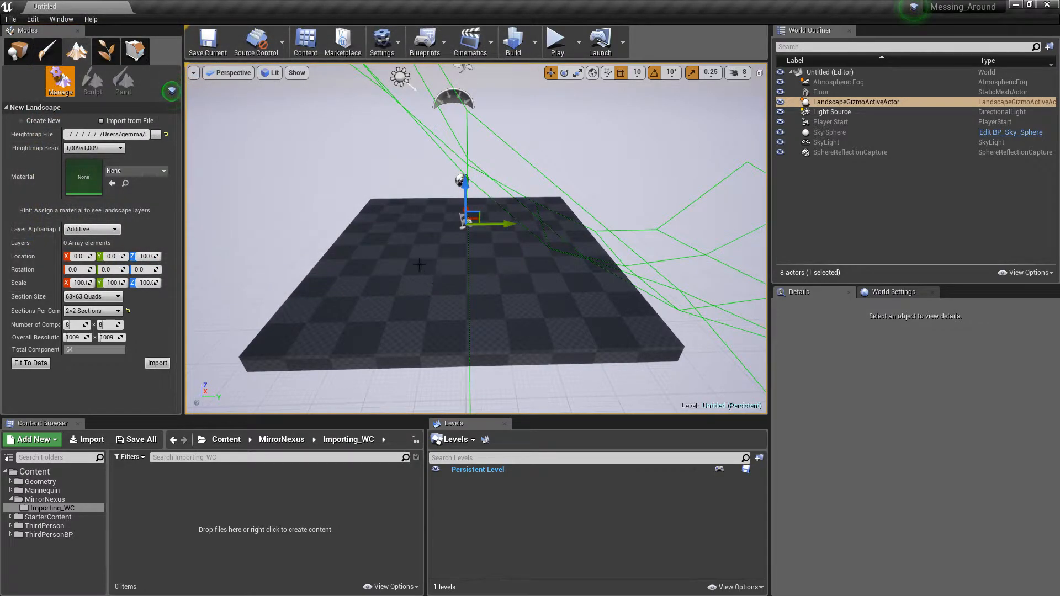
right_drag(442, 276, 439, 304)
key(s)
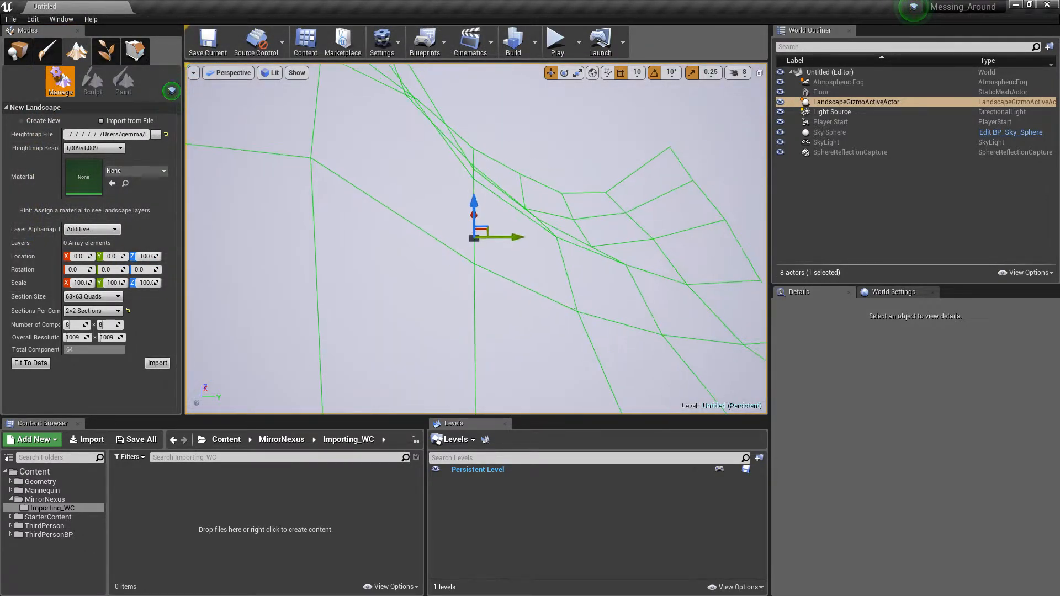
right_drag(439, 304, 450, 264)
key(w)
key(q)
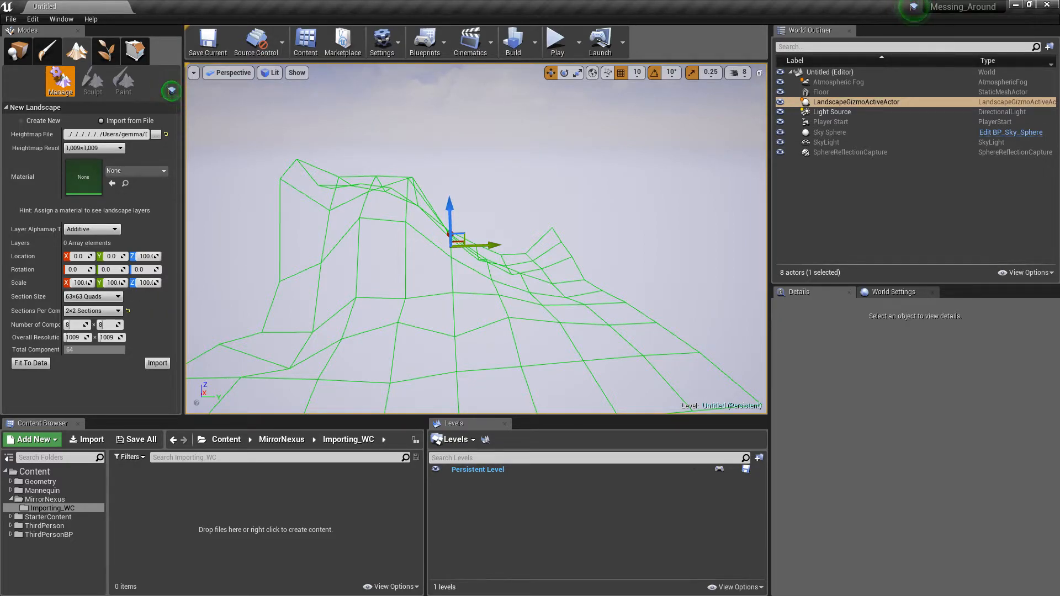
Arrange the Notepad terrain height note and the Word document with the Z scale formula side by side over the editor
drag(1059, 70, 604, 121)
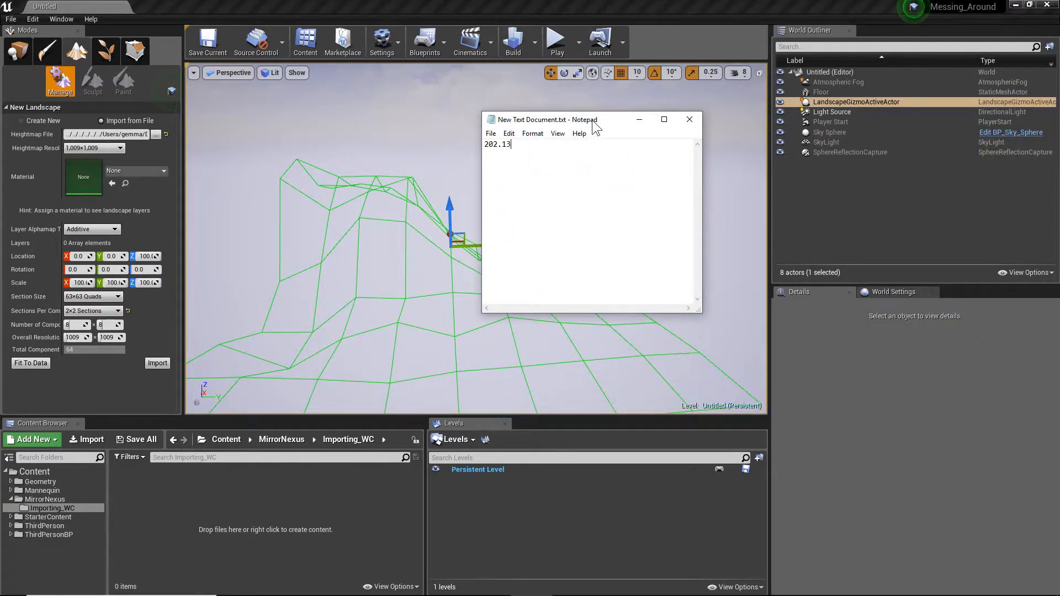
drag(609, 117, 787, 104)
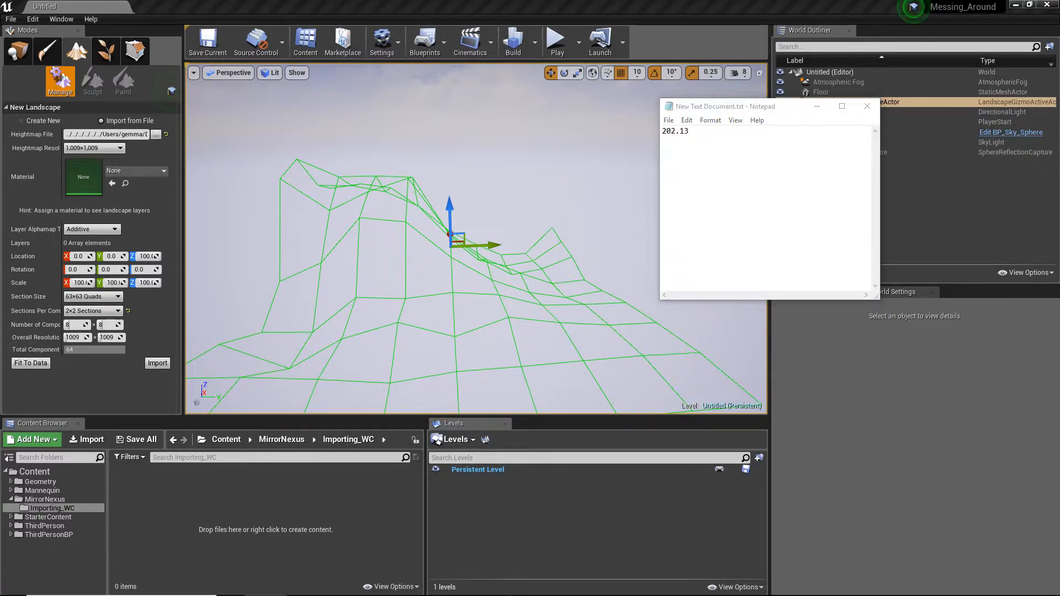
drag(1059, 309, 429, 199)
drag(773, 107, 856, 45)
drag(452, 201, 796, 255)
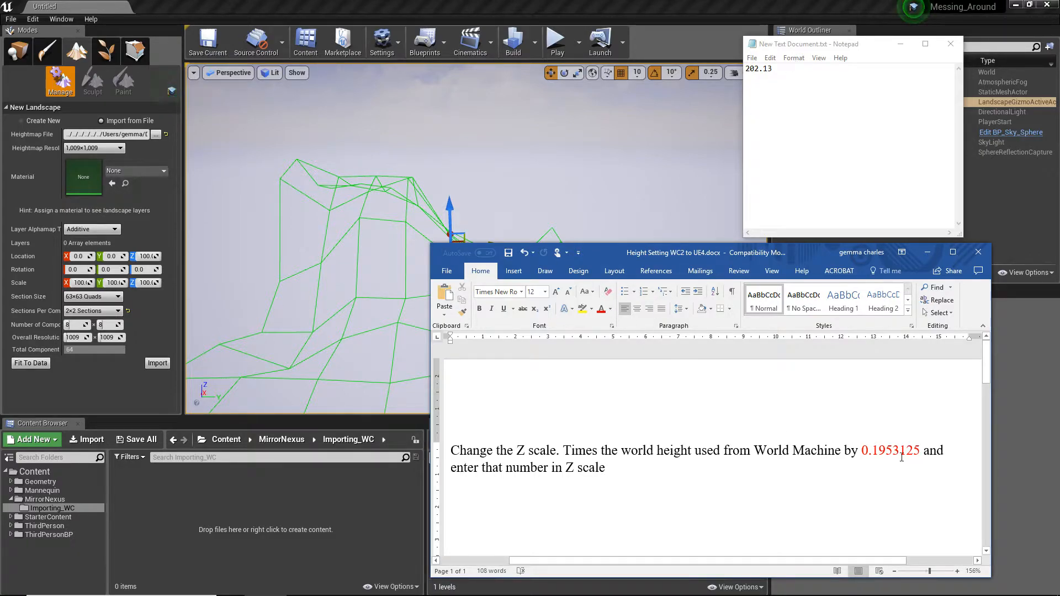
scroll(901, 457, down, 3)
scroll(901, 457, up, 3)
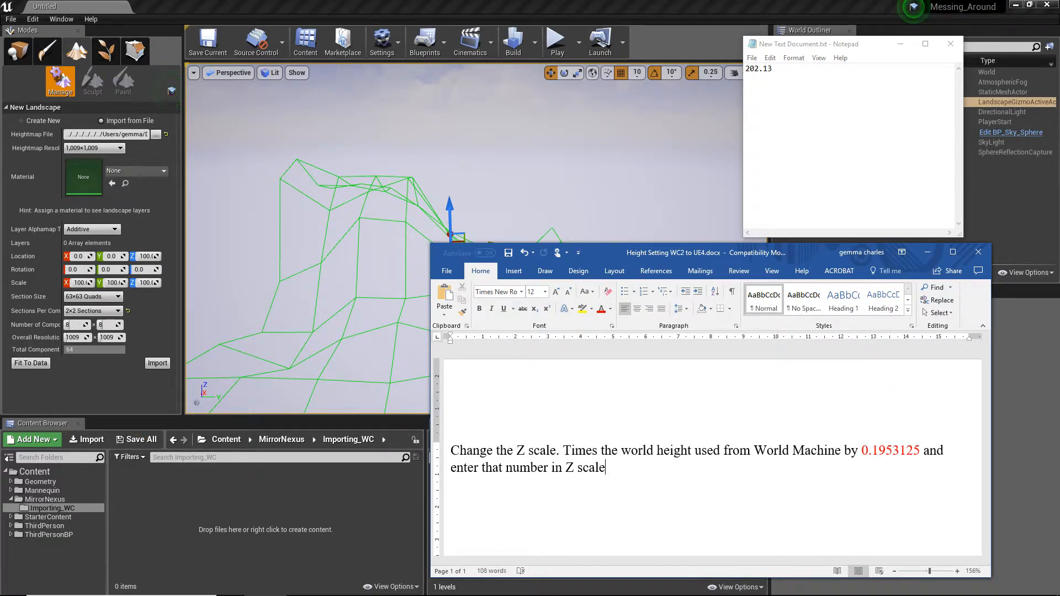
Switch to Calculator, place it beside the documents and enter the terrain height 202.13
key(alt+Tab)
drag(147, 161, 302, 145)
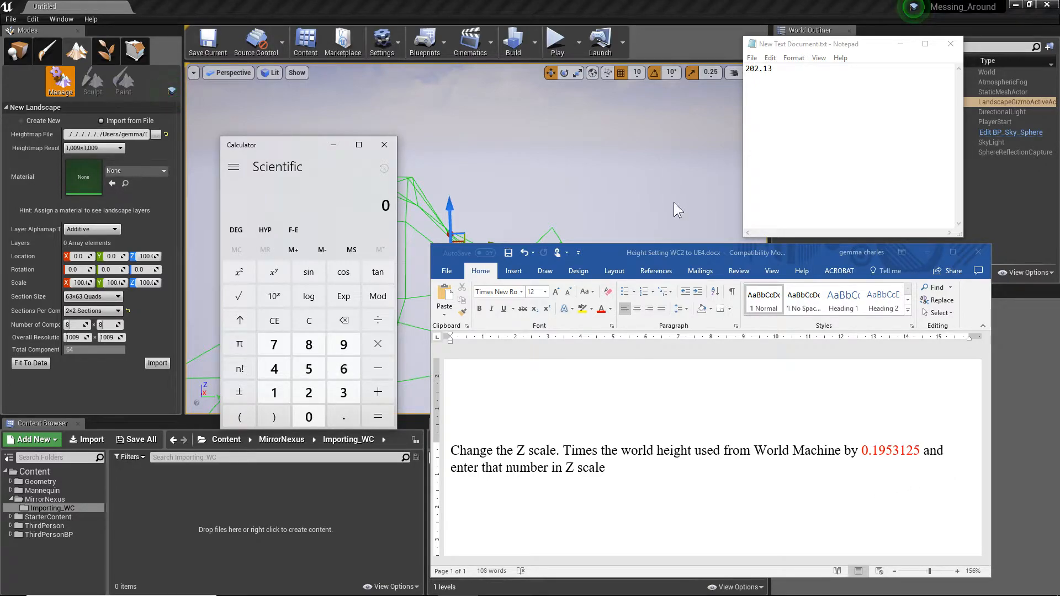
click(309, 393)
click(309, 417)
click(309, 392)
click(343, 417)
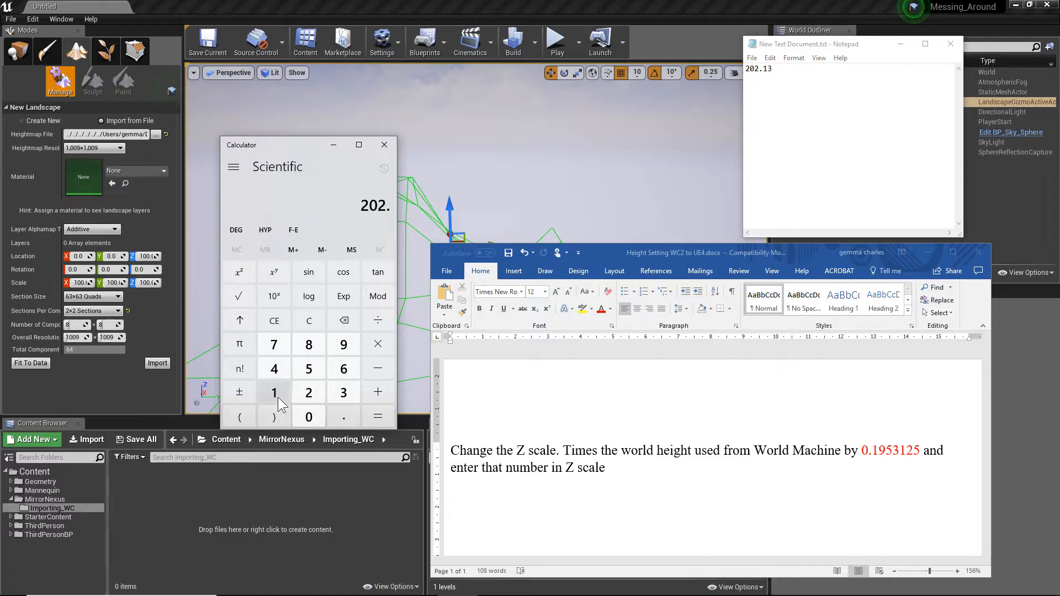
click(277, 395)
click(345, 394)
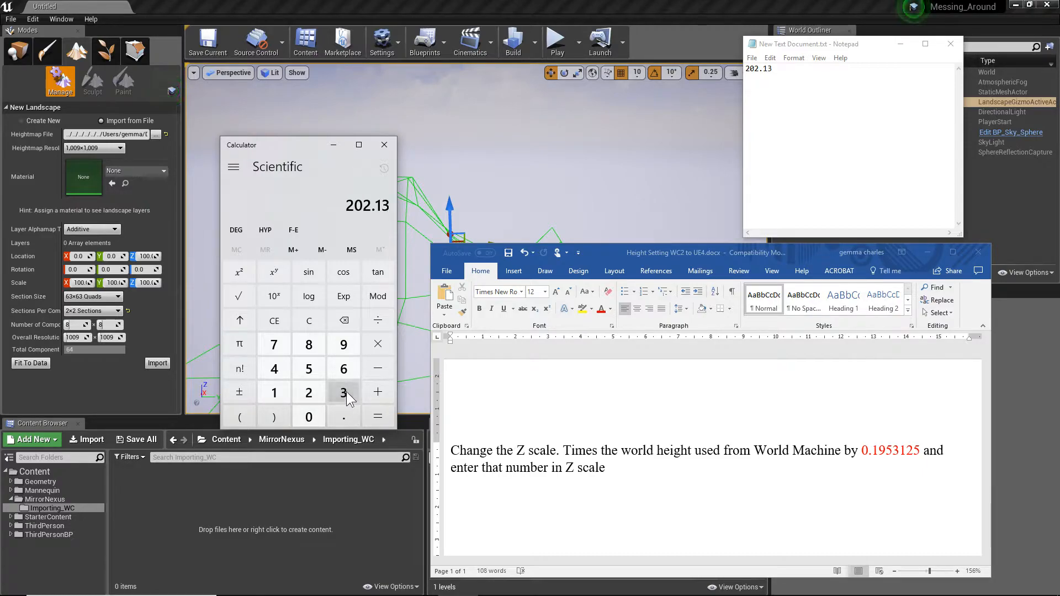
Copy the factor 0.1953125 from the Word document and multiply the terrain height by it in Calculator
click(865, 452)
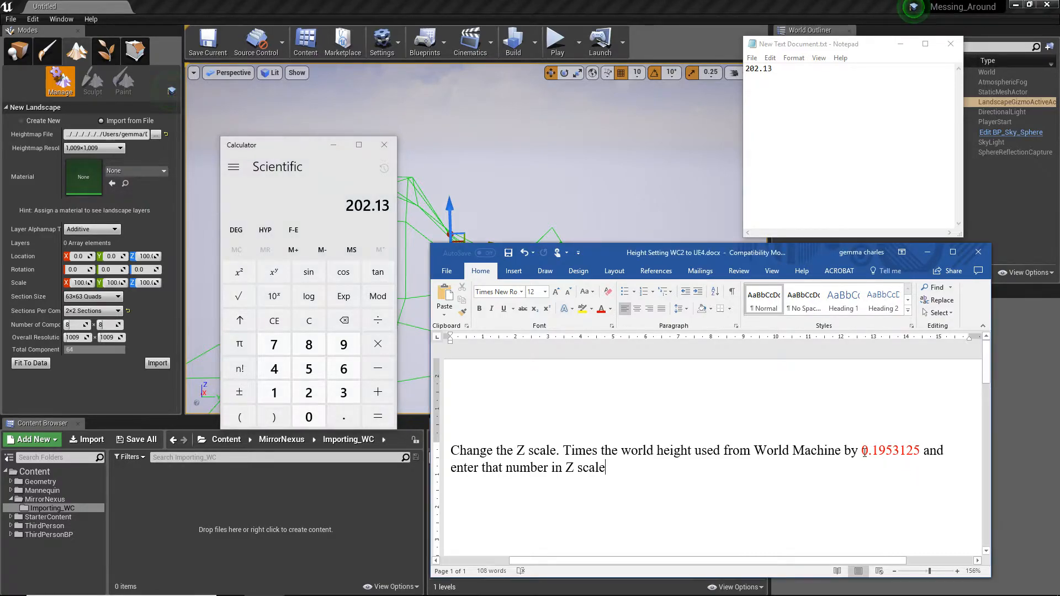
drag(863, 451, 921, 448)
key(ctrl+c)
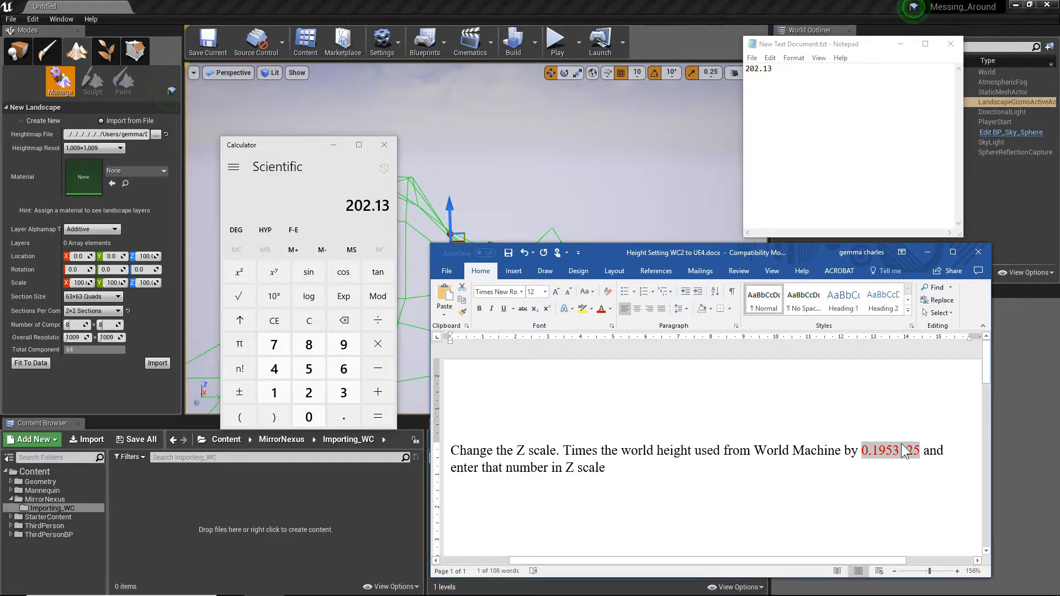
click(822, 492)
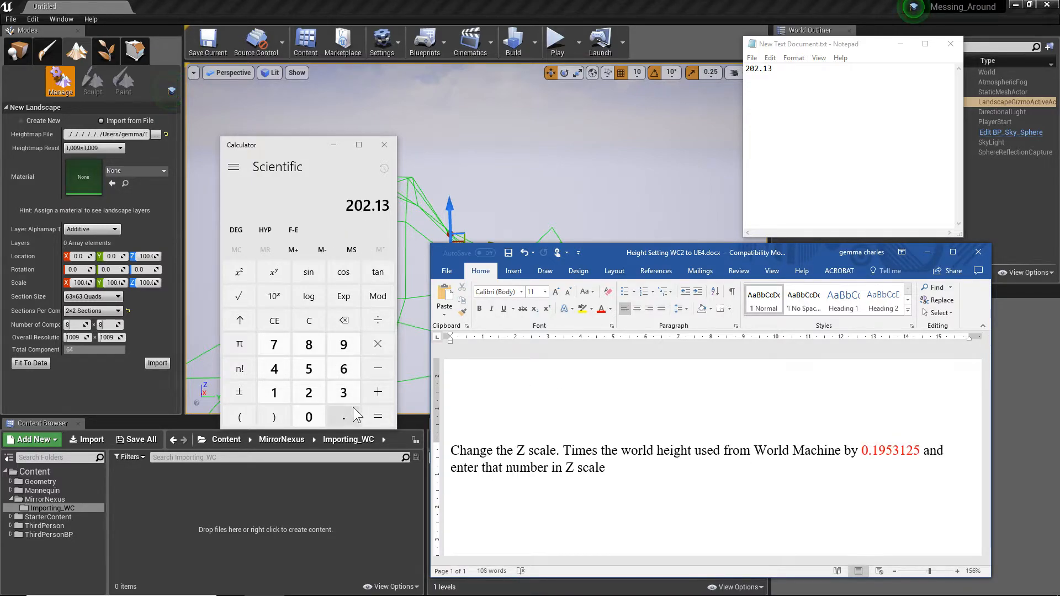
click(376, 343)
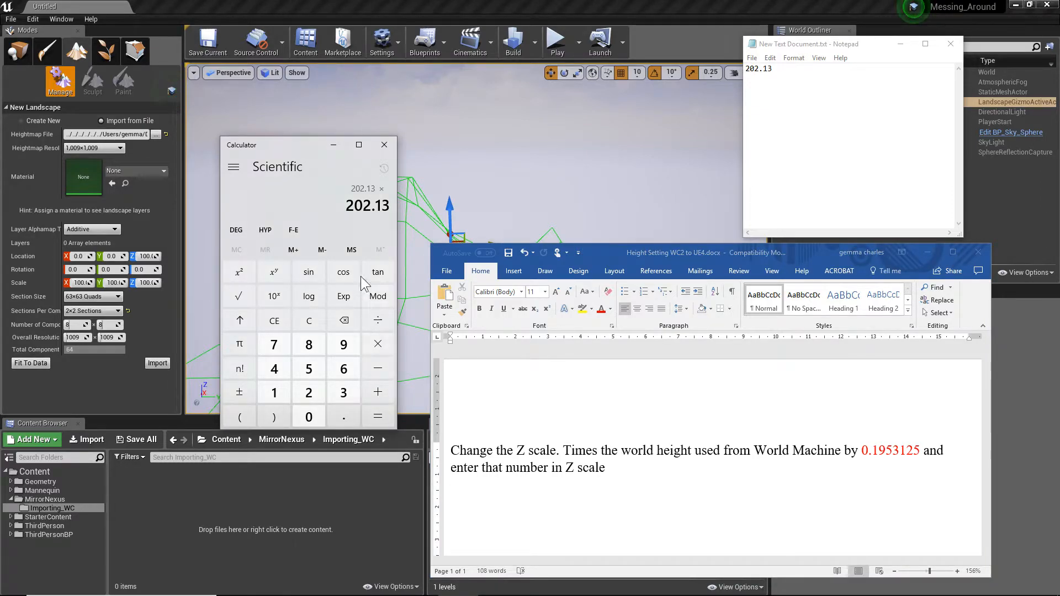
right_click(363, 204)
click(359, 191)
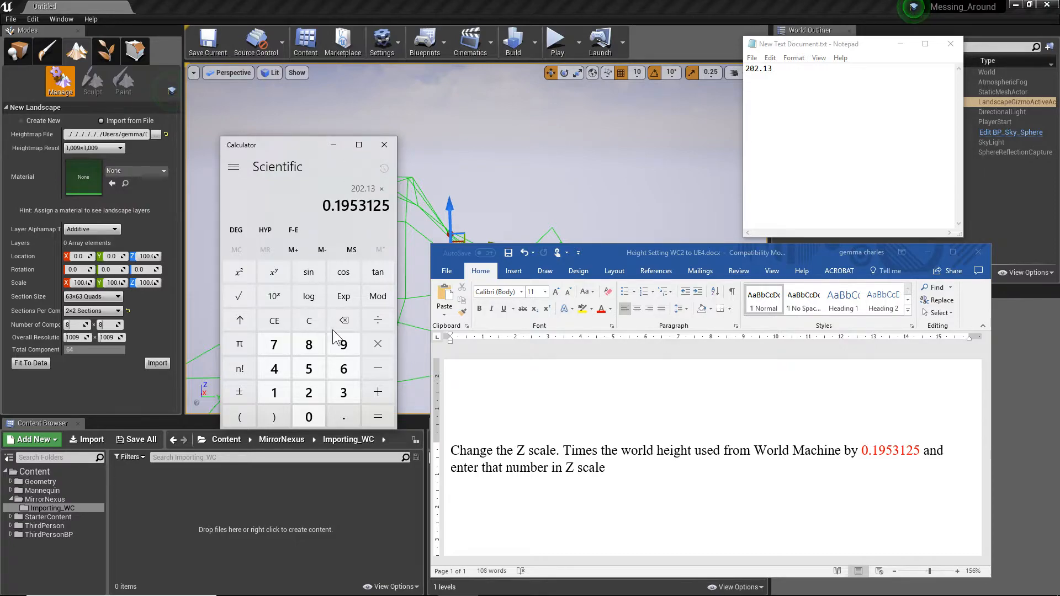
click(377, 416)
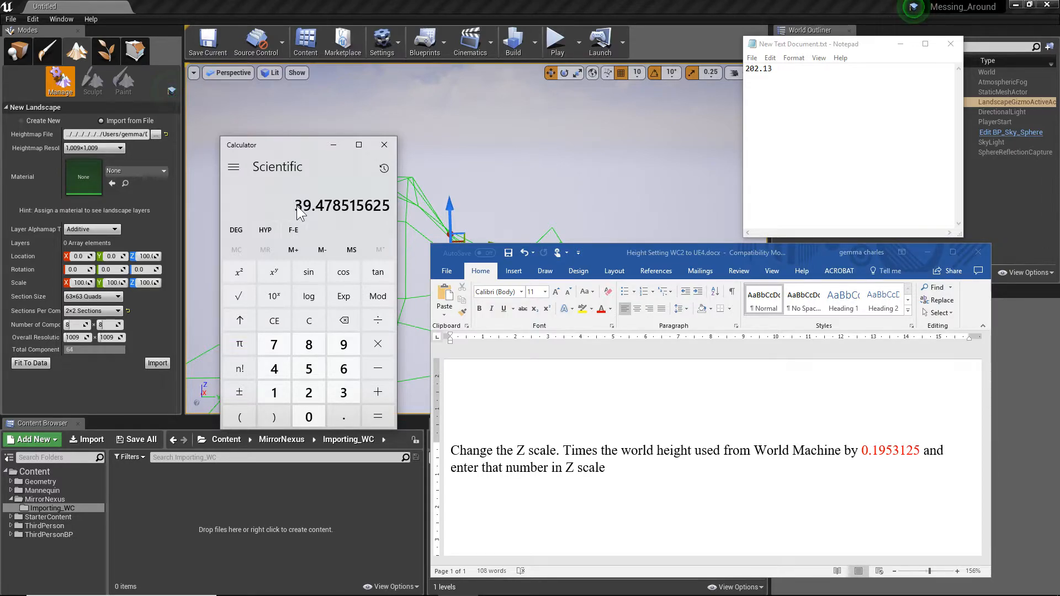
Copy the result 39.478515625 into the Notepad note below the terrain height and close Calculator
right_click(349, 208)
click(809, 88)
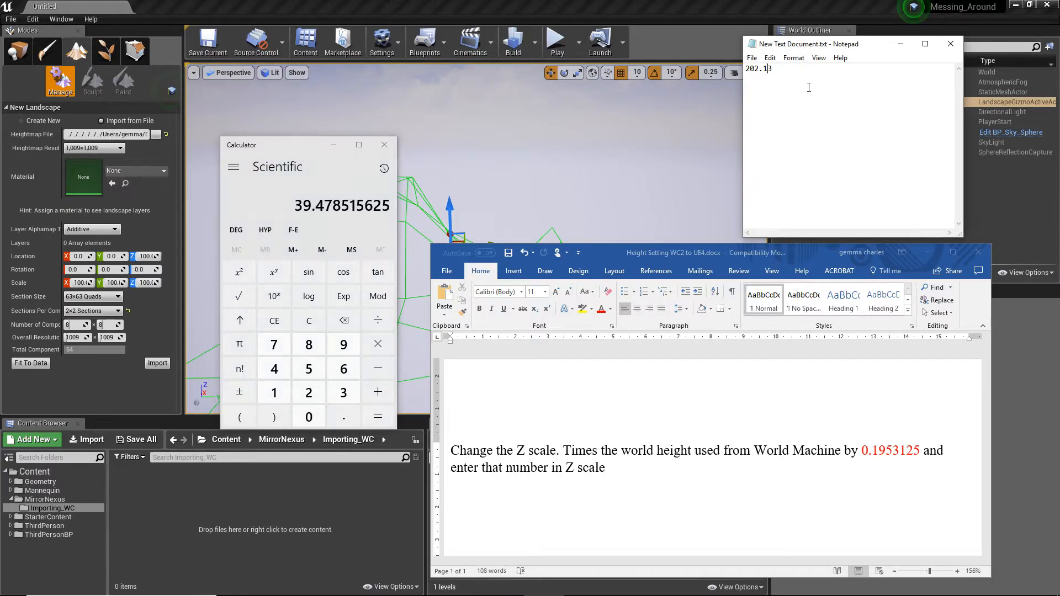
key(Return)
text(39.478515625)
click(384, 145)
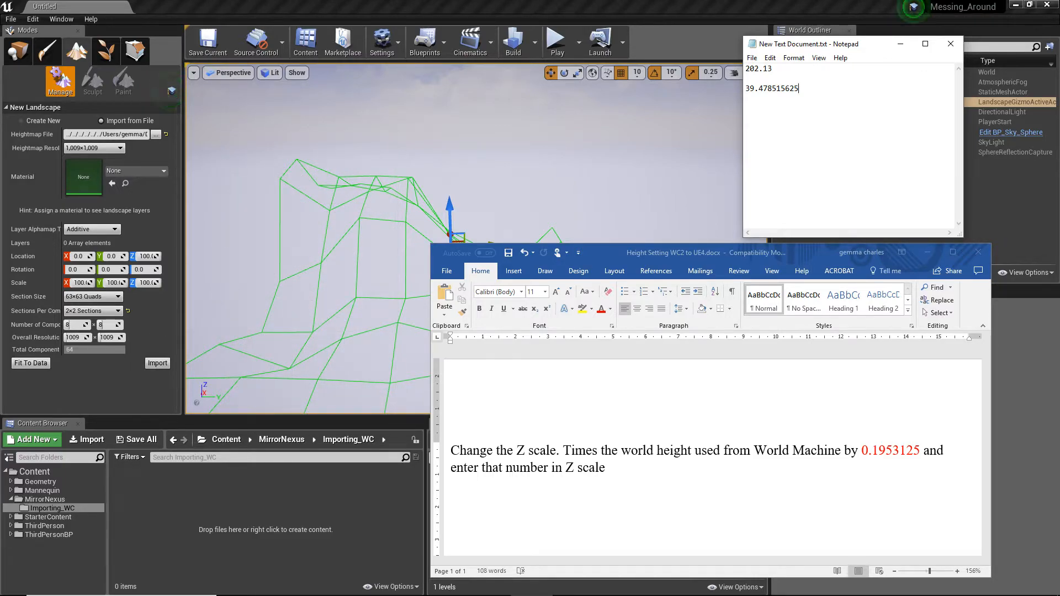
Reopen Calculator, find the alternative Z scale formula in the Word document and enter the terrain height 202.13
click(458, 595)
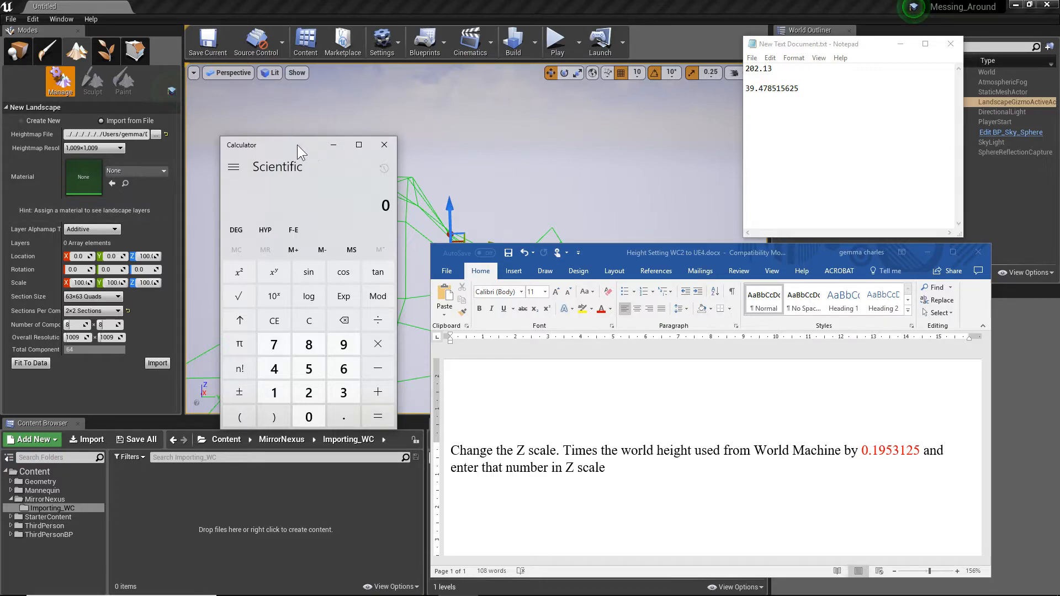
scroll(832, 468, down, 5)
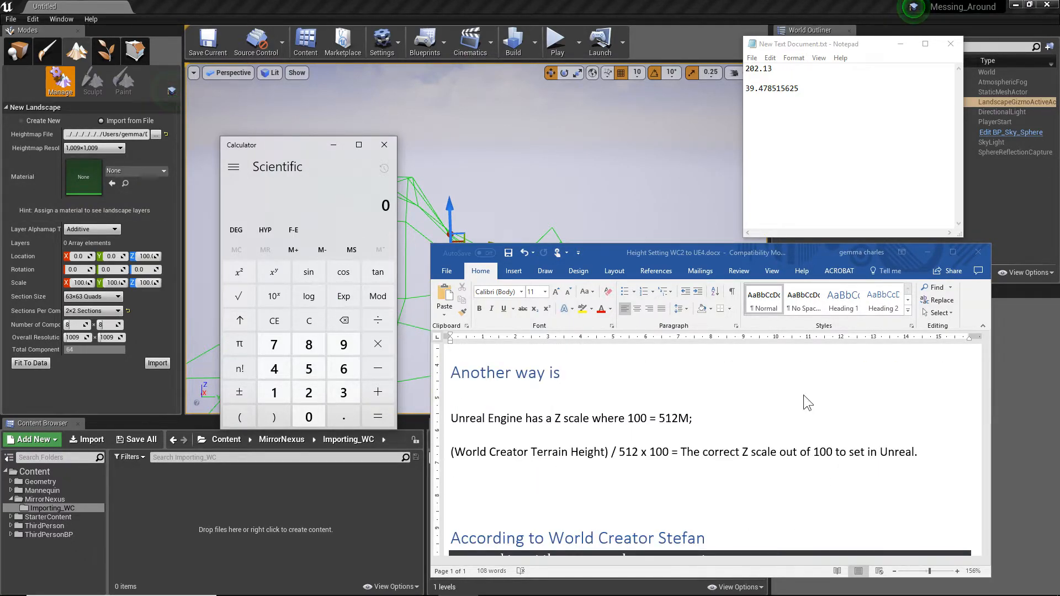
click(313, 390)
click(309, 418)
click(309, 392)
click(343, 417)
click(274, 393)
click(344, 393)
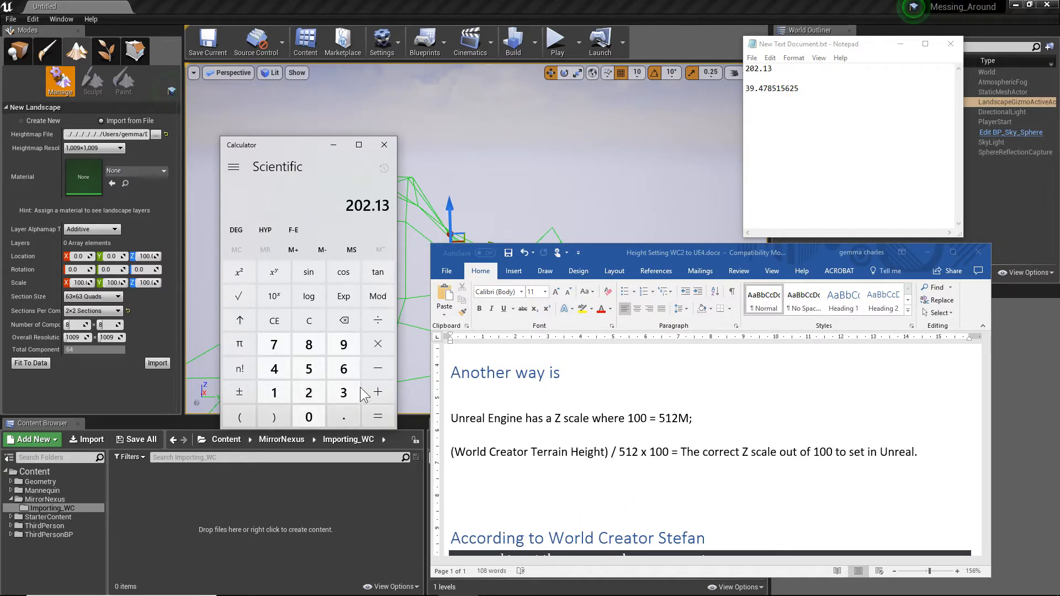
Divide the terrain height by 512 and multiply it by 100 to calculate the Unreal Z scale
click(379, 326)
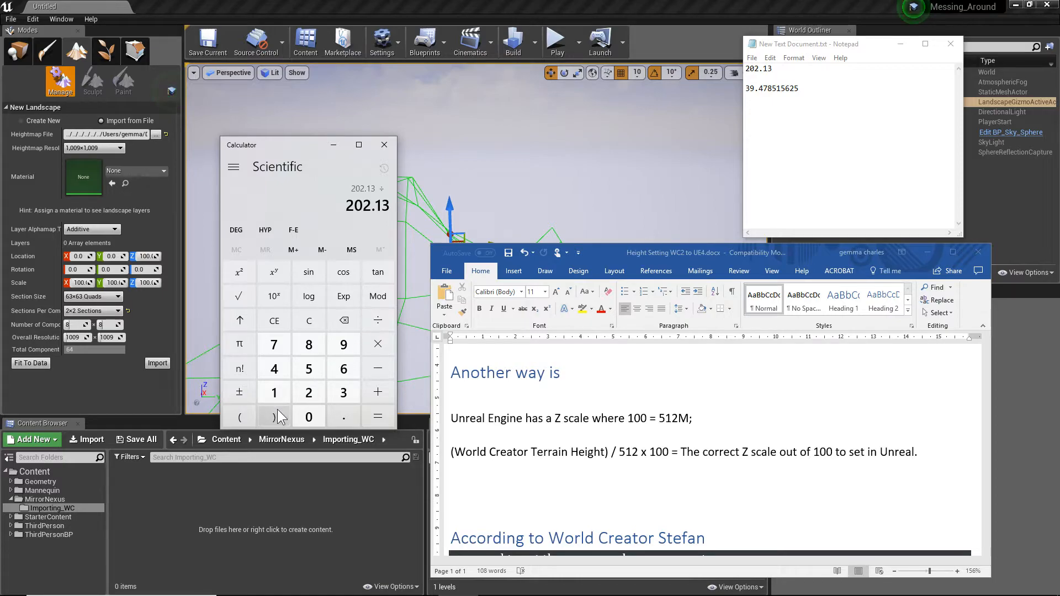
click(307, 370)
click(274, 393)
click(308, 392)
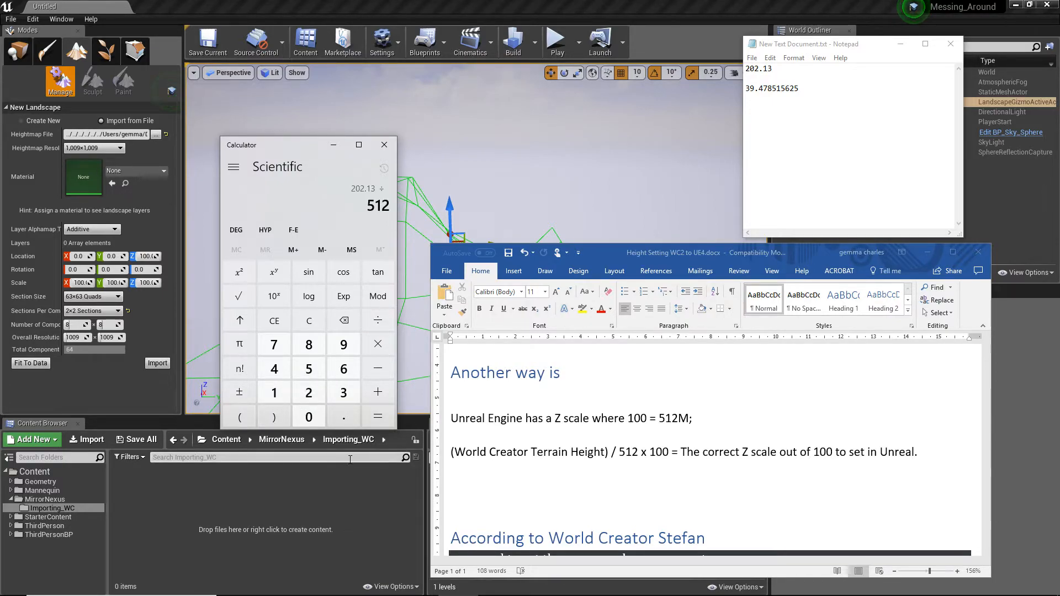
click(377, 345)
click(274, 393)
click(309, 416)
click(309, 417)
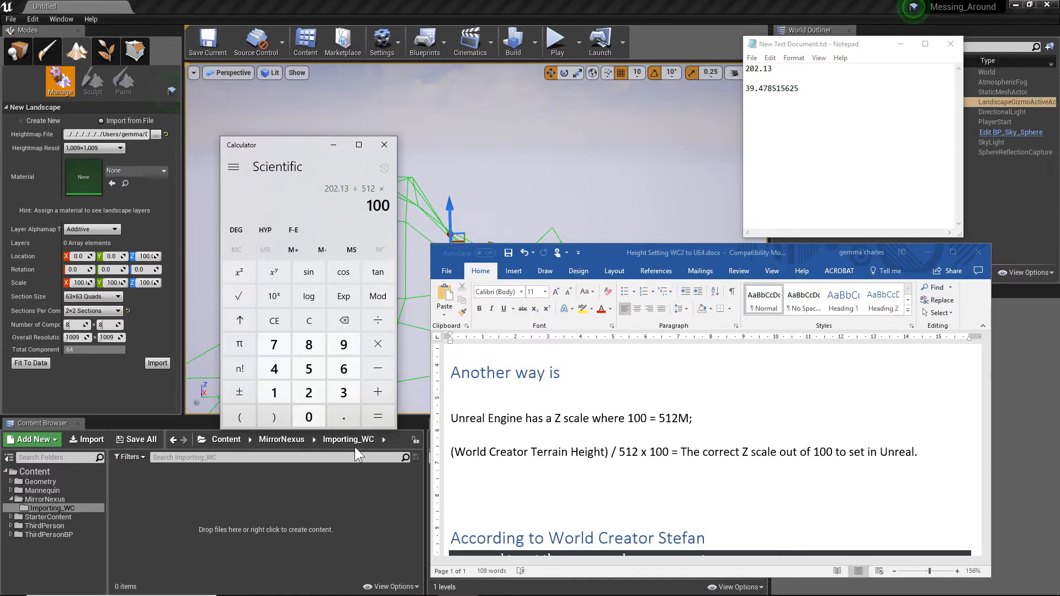
click(378, 418)
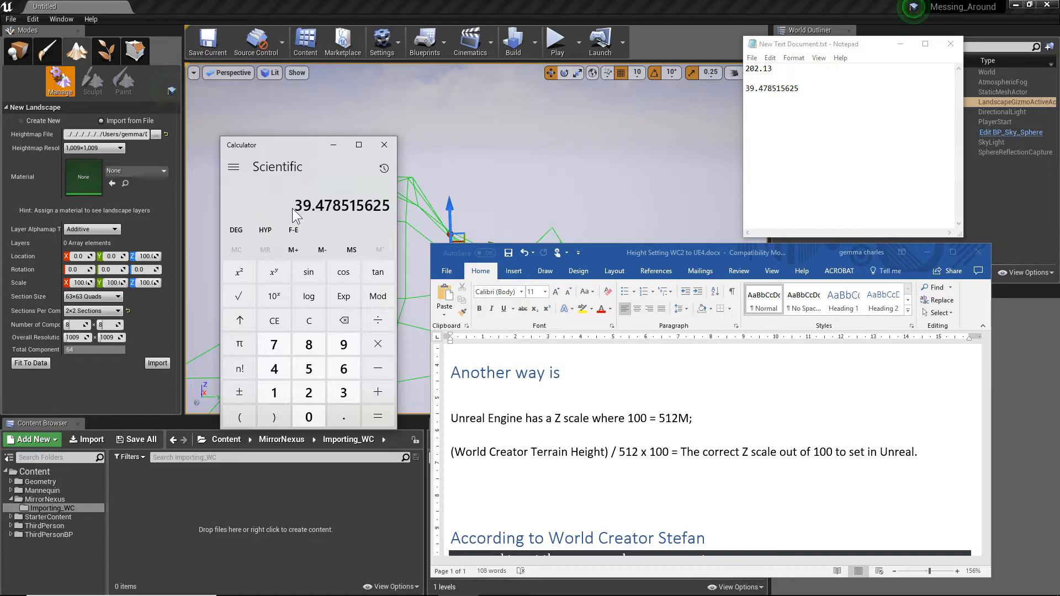
Copy the second result 39.478515625 to a new line in the Notepad note and move the Word document out of the way
right_click(308, 208)
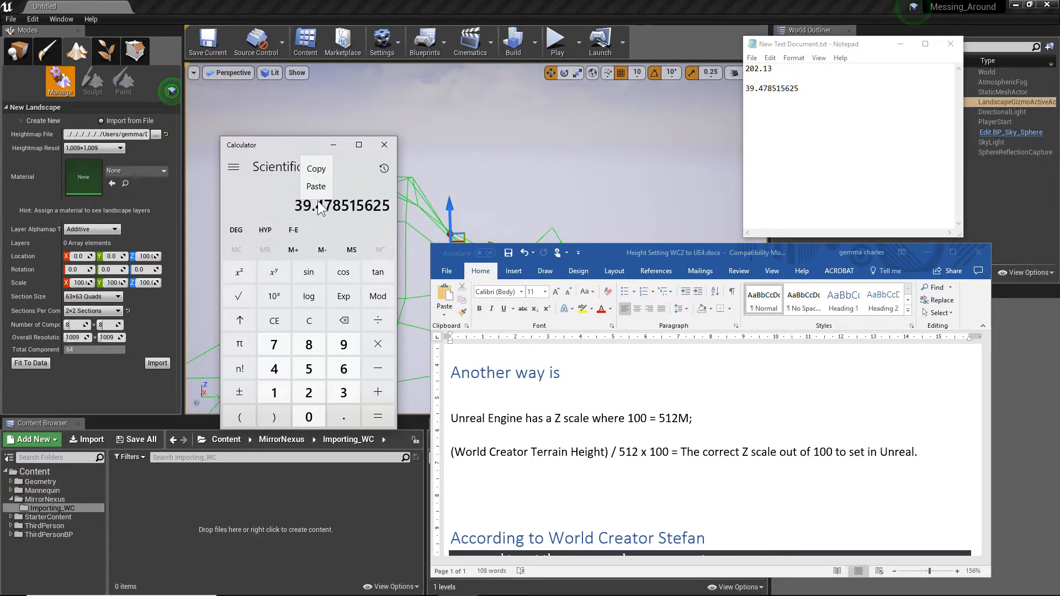
click(316, 168)
click(849, 97)
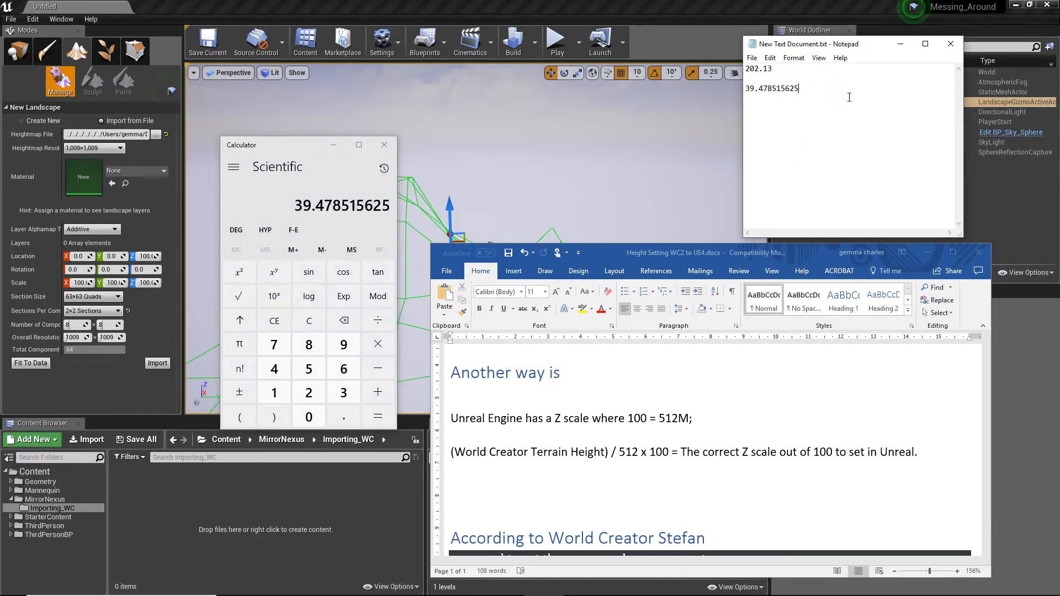
key(Return)
key(Return)
text(39.478515625)
drag(738, 257, 1059, 353)
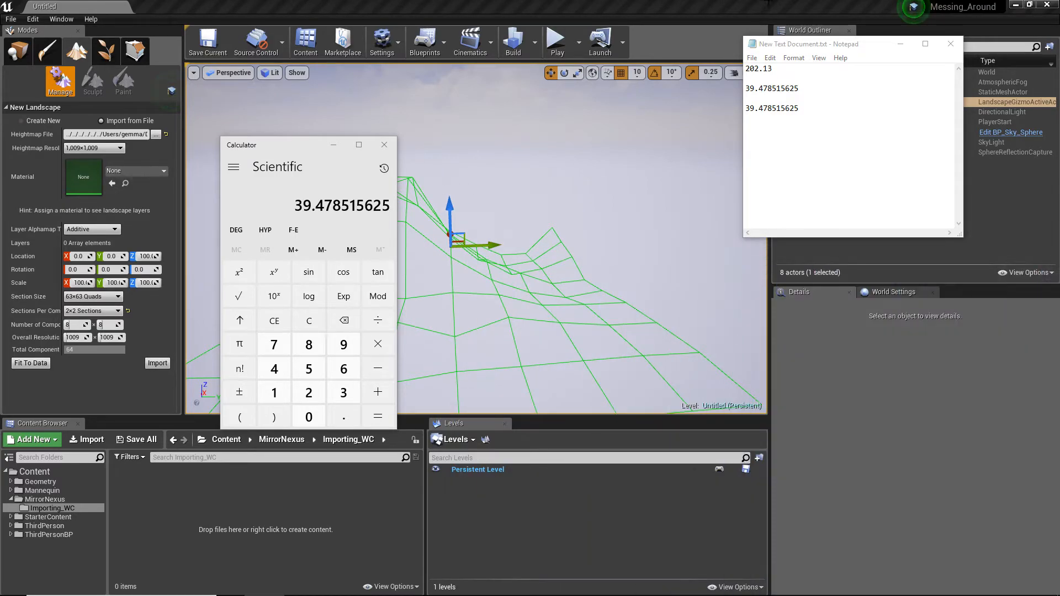
drag(799, 48, 709, 71)
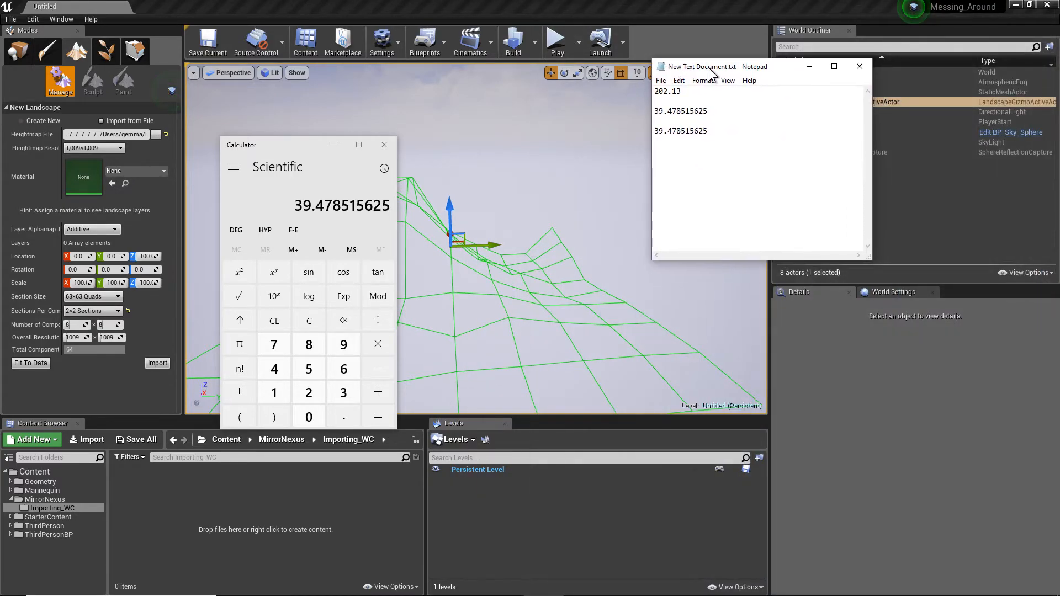
Copy the second 39.478515625 result from the Notepad note and clear Notepad and Calculator away from the Unreal editor
drag(705, 132, 657, 130)
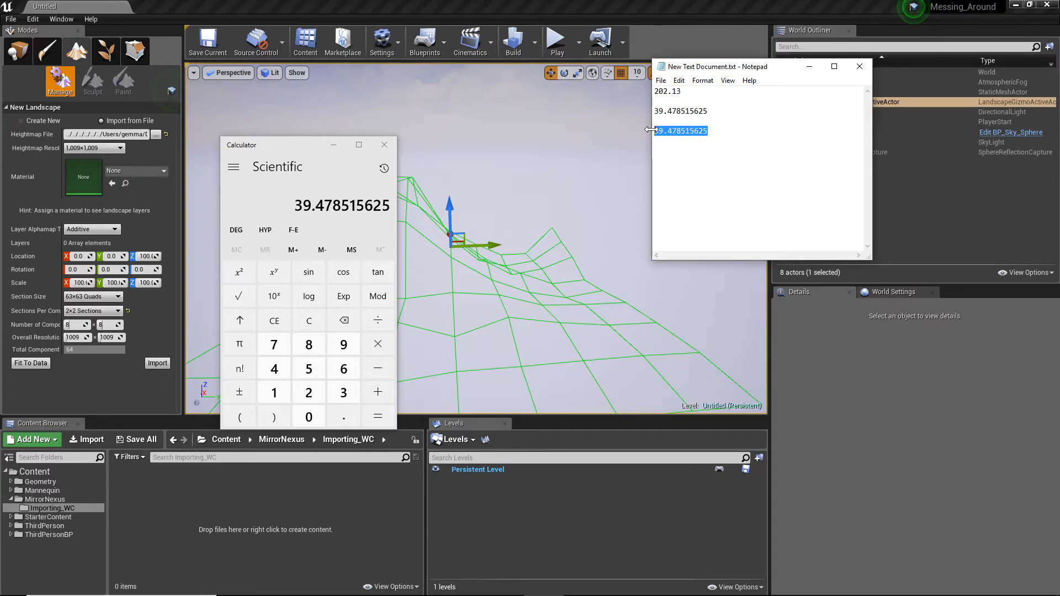
drag(762, 66, 1059, 70)
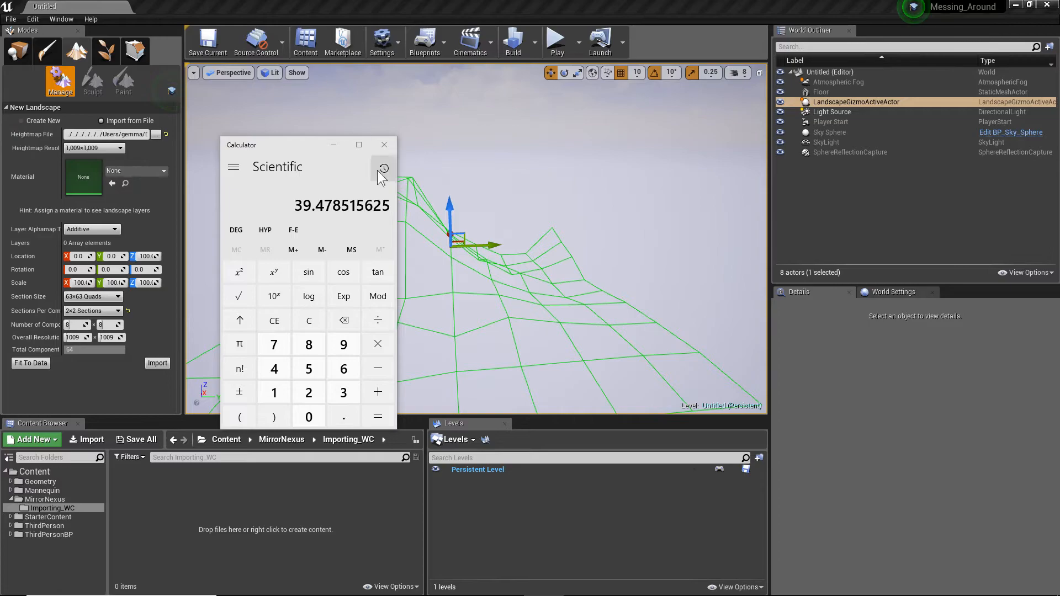
click(384, 144)
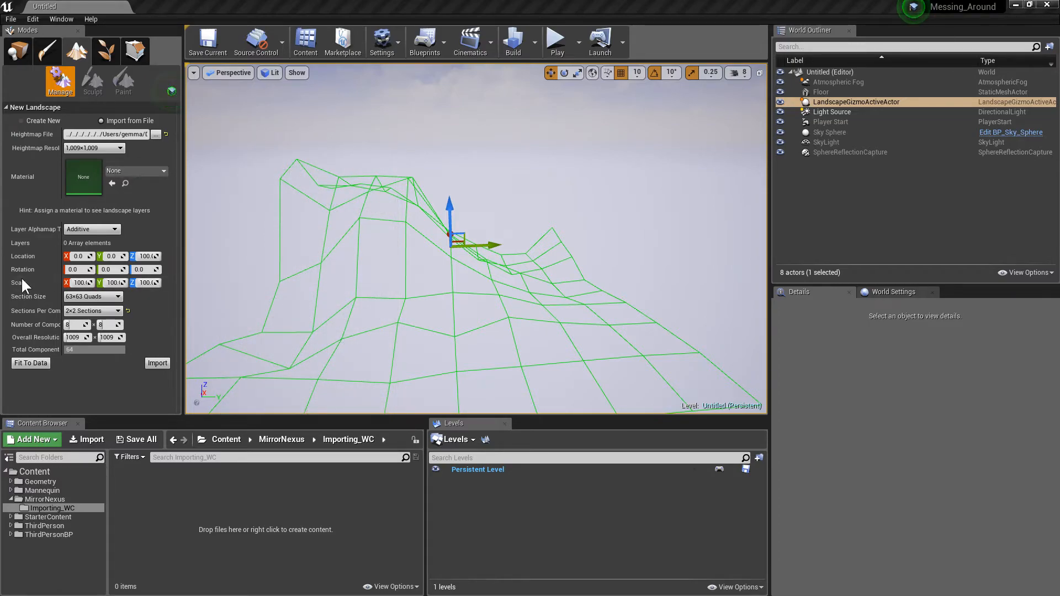
Set the new landscape's Z scale to 39.478515625 and import the heightmap as a landscape
click(145, 283)
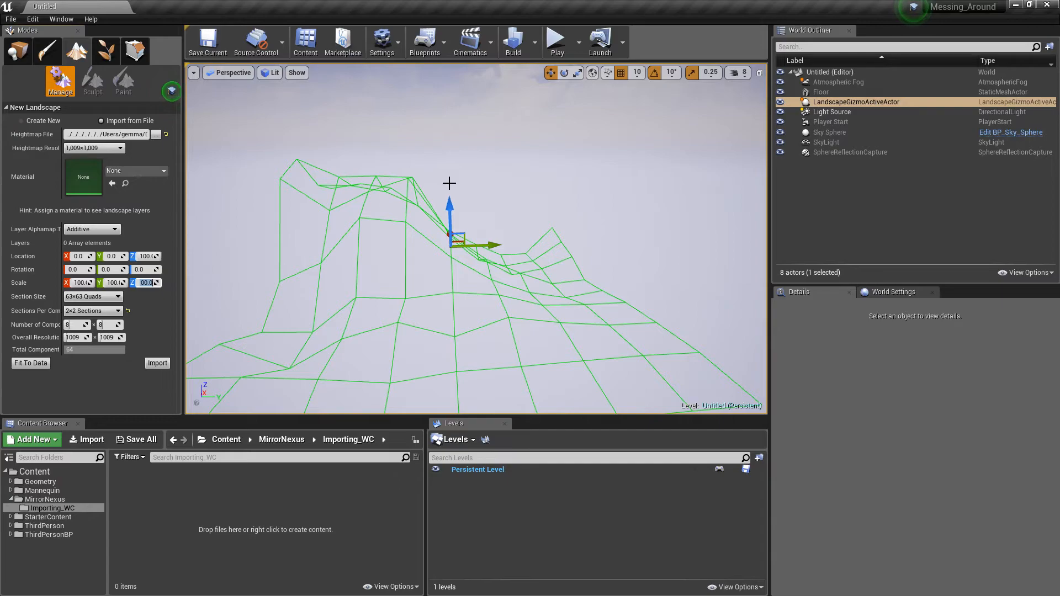
key(BackSpace)
text(5625)
click(157, 363)
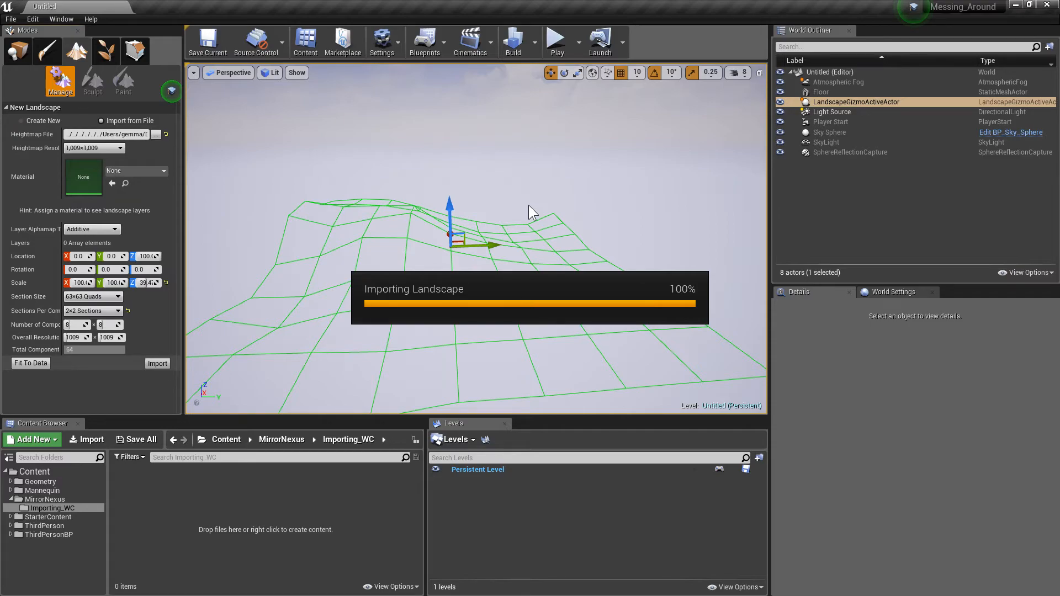
right_drag(535, 240, 514, 263)
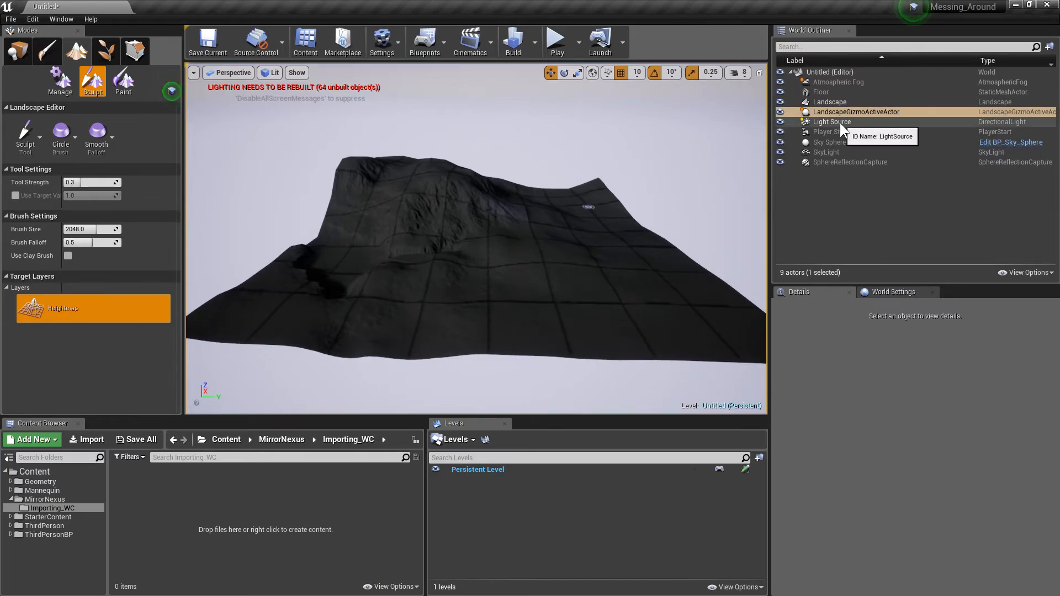
Set the mobility of both the Light Source and the SkyLight to Movable, leaving landscape sculpting for actor placement mode
click(840, 122)
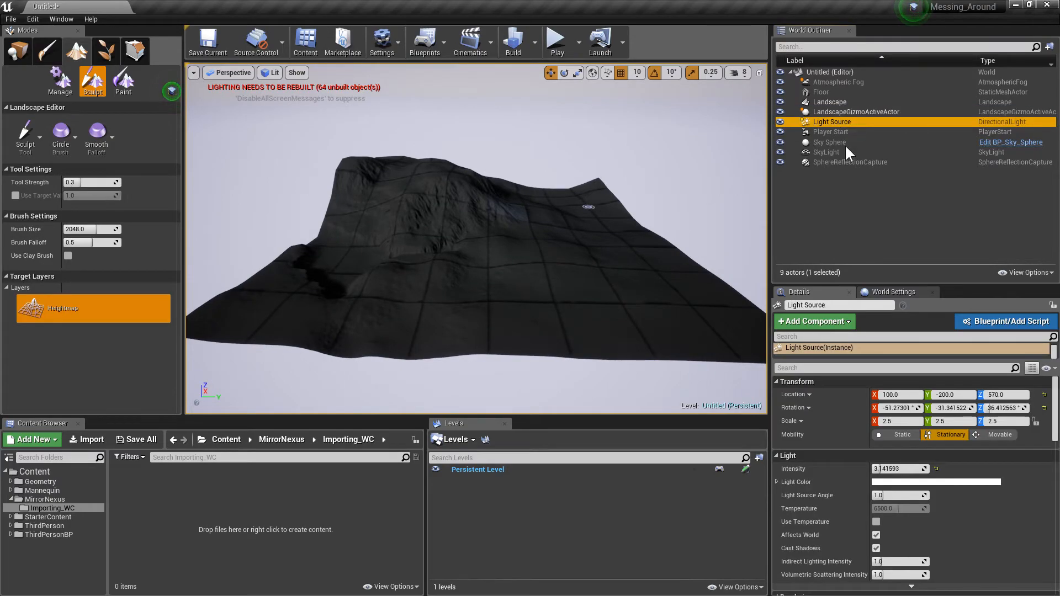
click(999, 435)
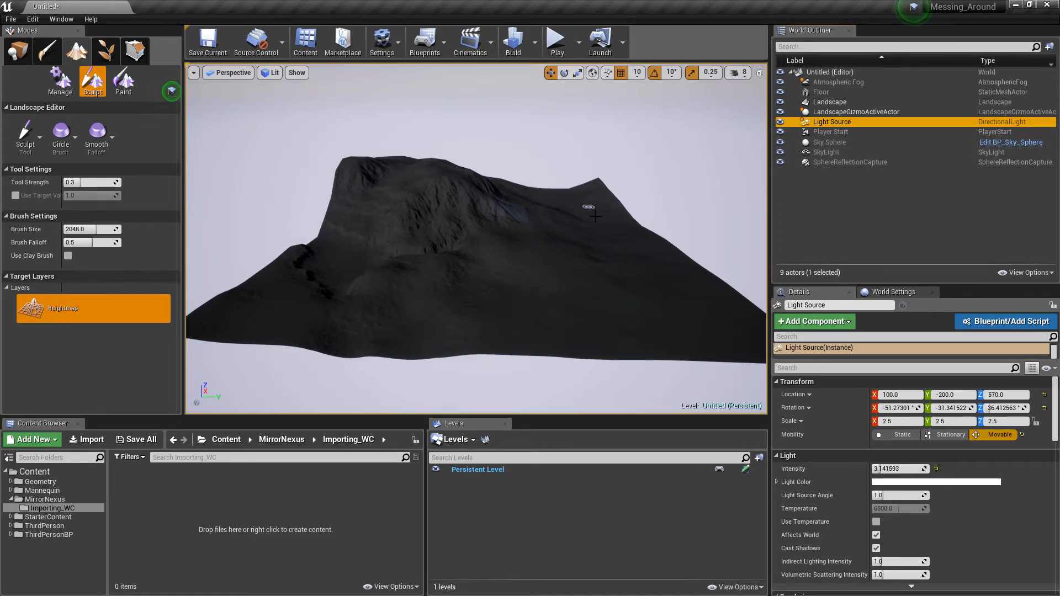
click(26, 54)
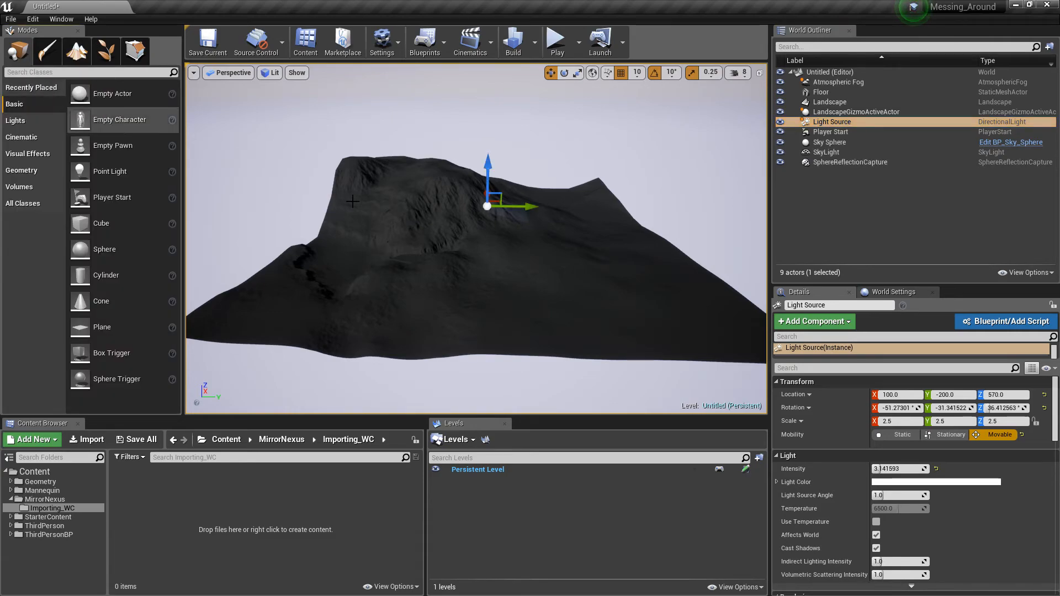
click(824, 152)
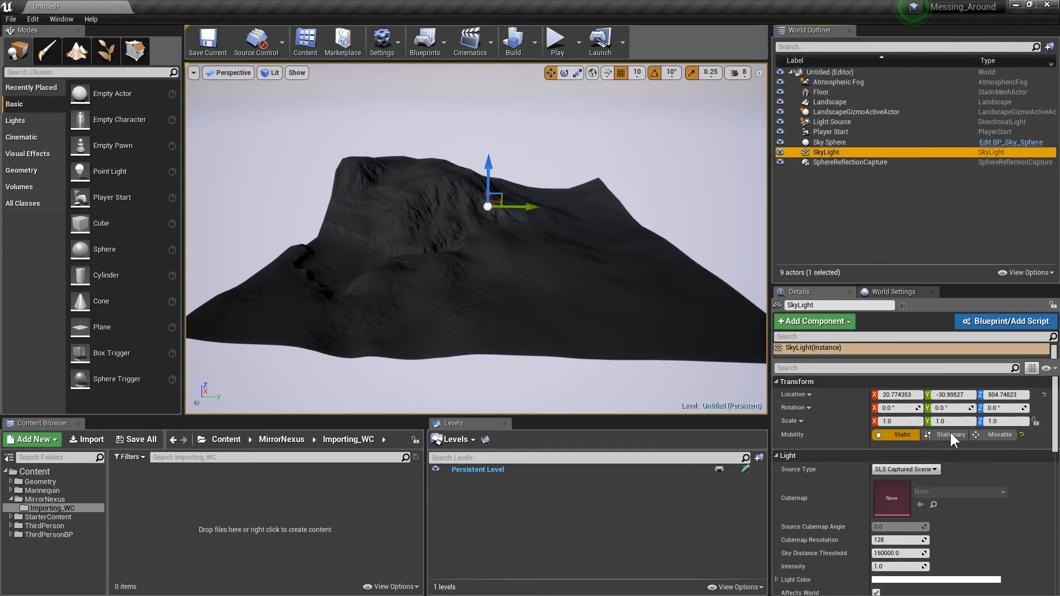
click(993, 435)
Start a play test from a spot on the imported landscape and run the character forward to judge the terrain's scale
right_drag(522, 233, 313, 246)
key(d)
key(w)
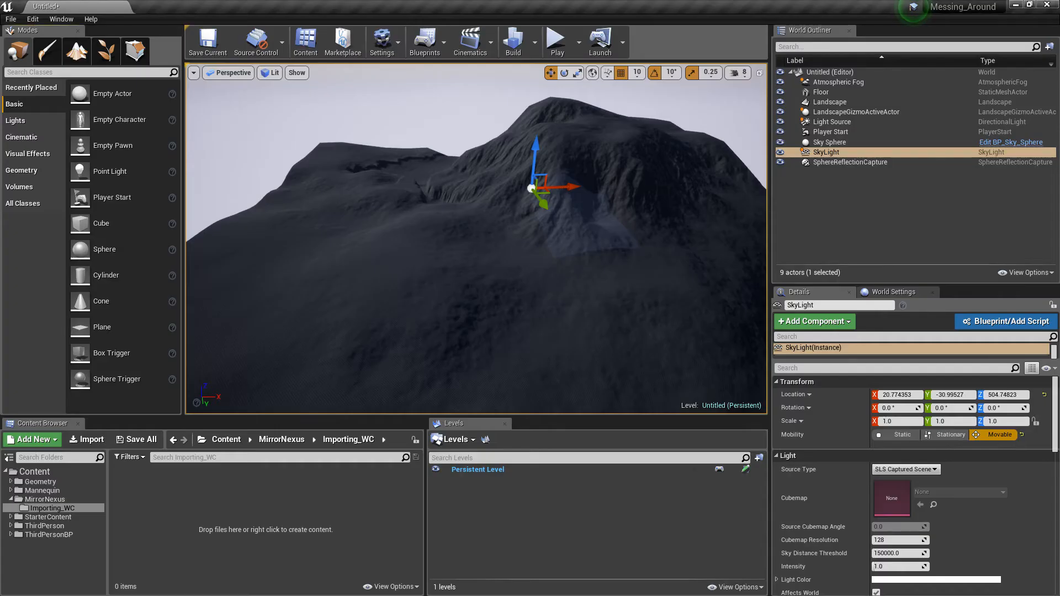
right_drag(476, 238, 457, 222)
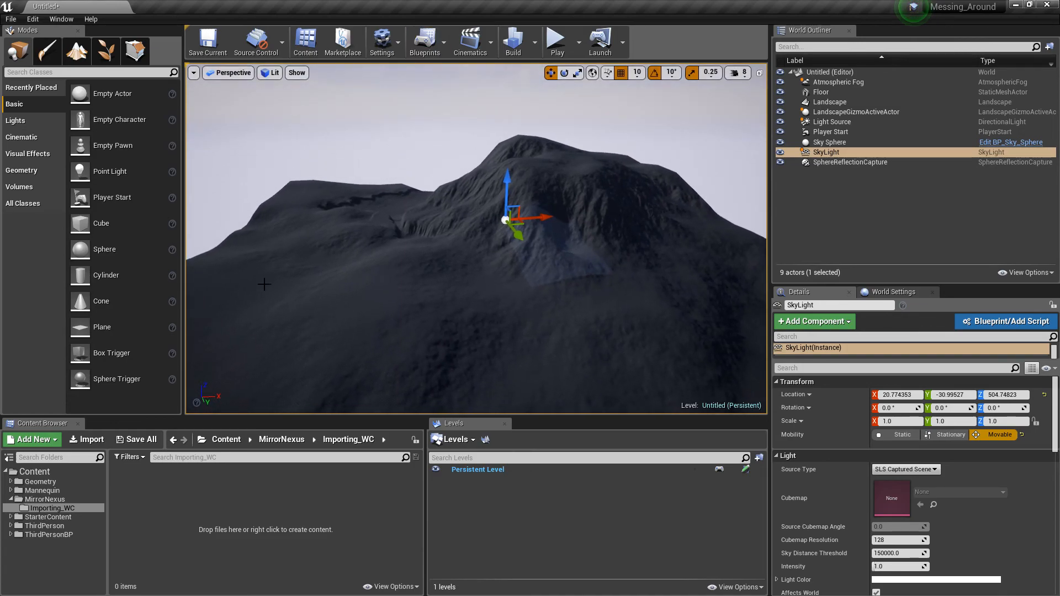
right_drag(449, 290, 441, 326)
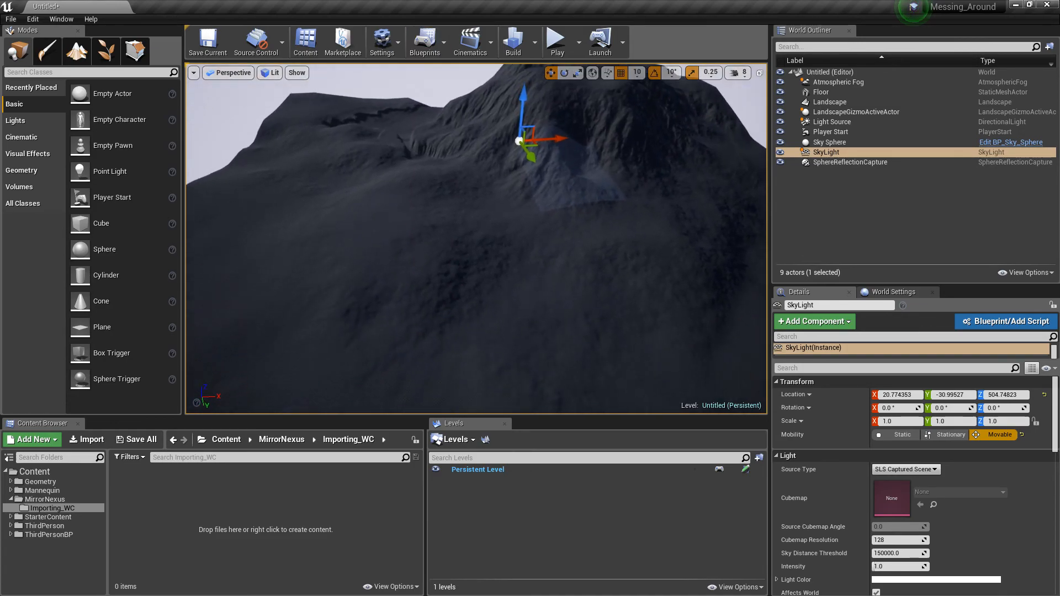
right_click(415, 176)
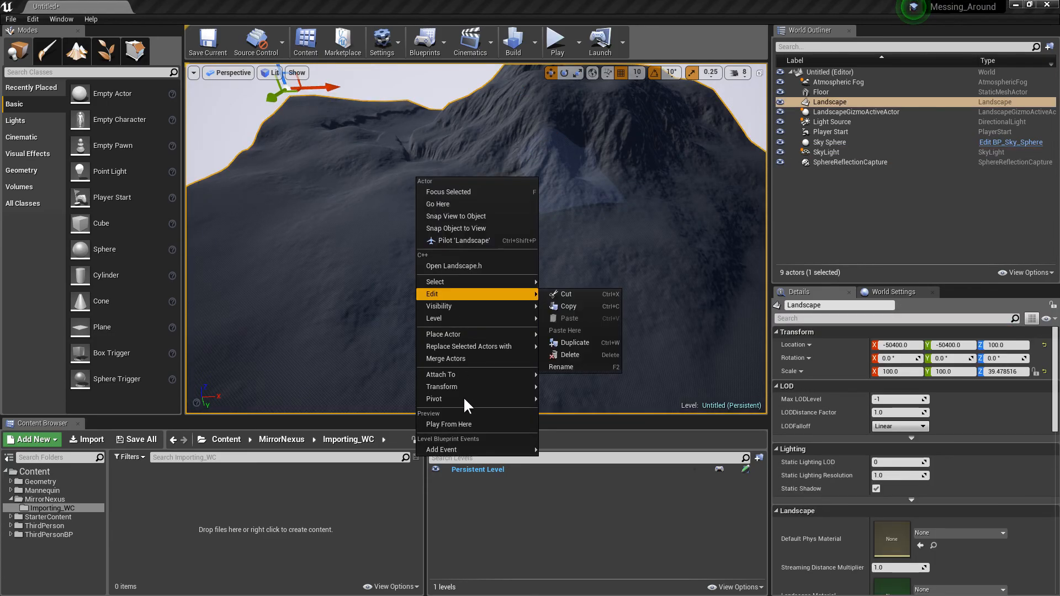
click(448, 424)
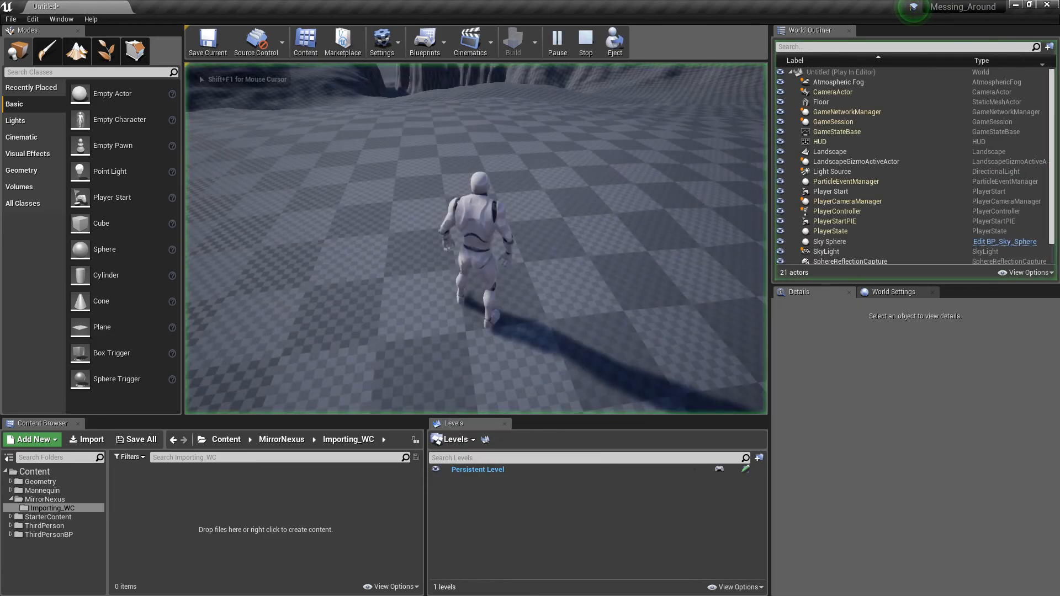
key(w)
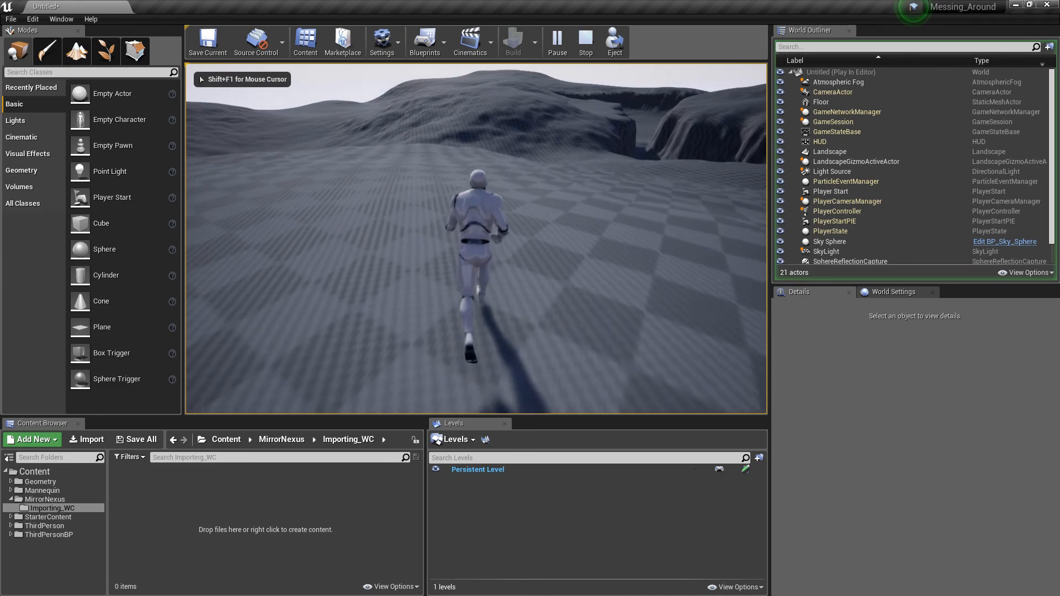